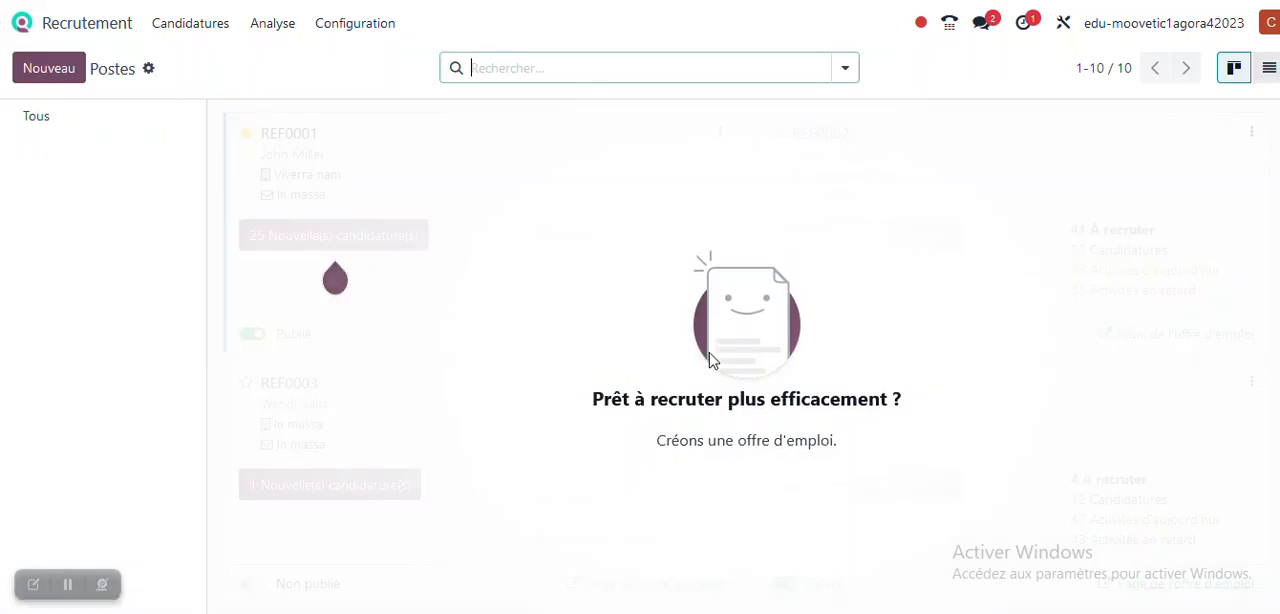
- Create a new job position named COIFFEUR with the application e-mail alias POSTE COIFFEUR
{"action": "left_click", "coordinate": [38, 74]}
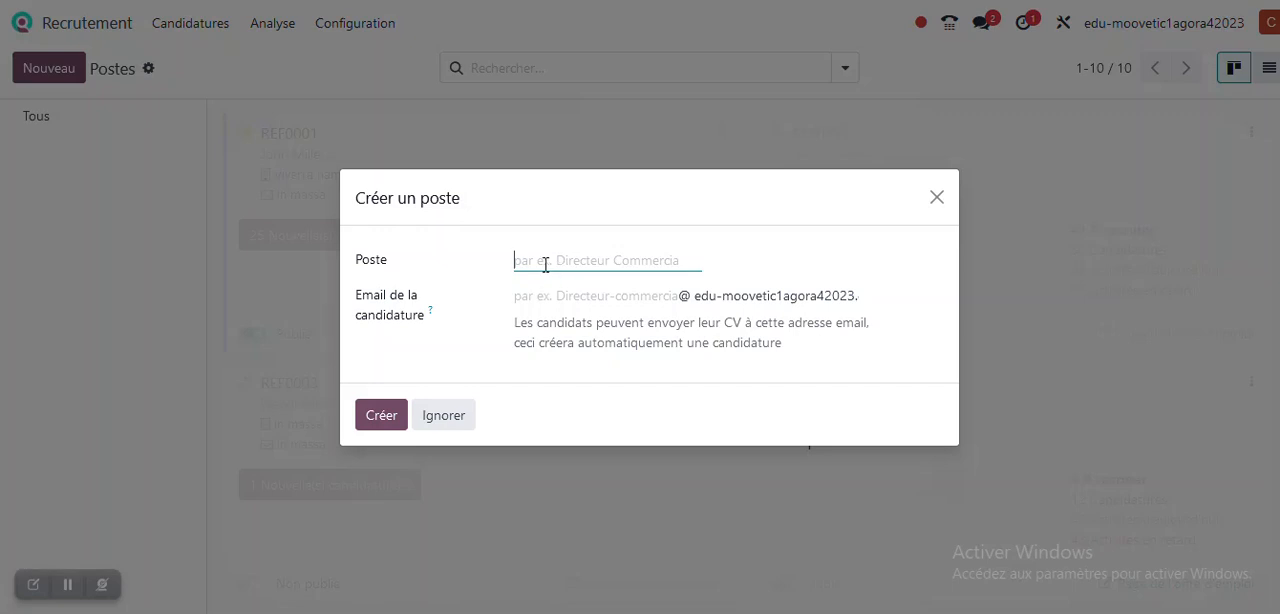
{"action": "type", "text": "COIFFEUR"}
{"action": "left_click", "coordinate": [521, 296]}
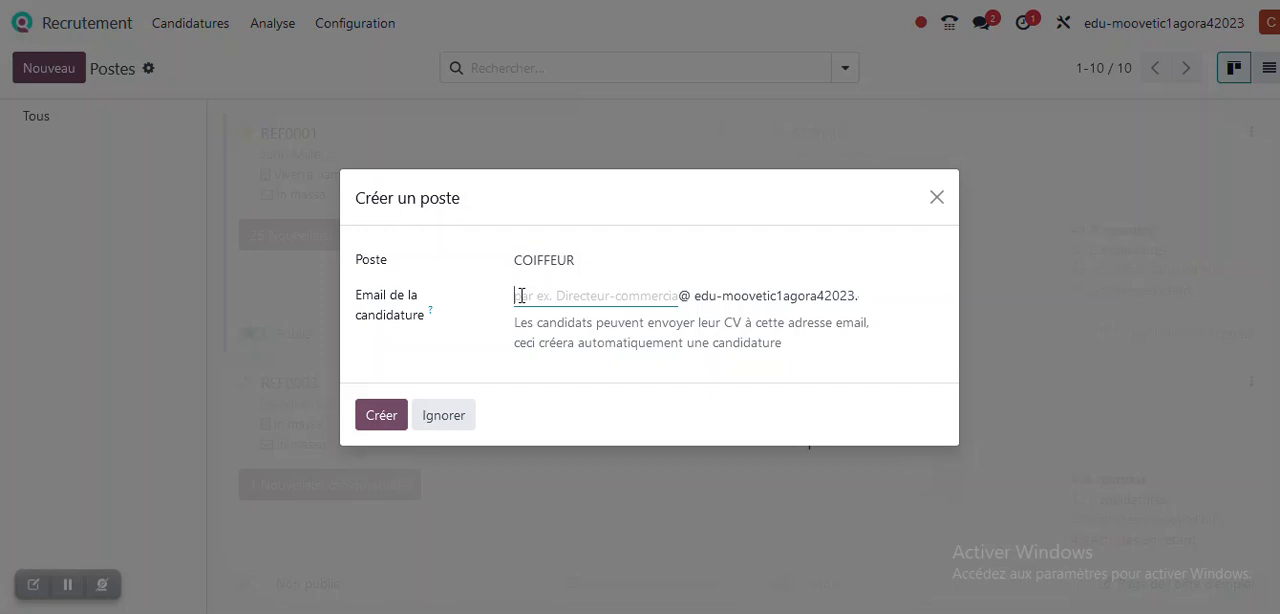
{"action": "type", "text": "POSTE COIFFEUR"}
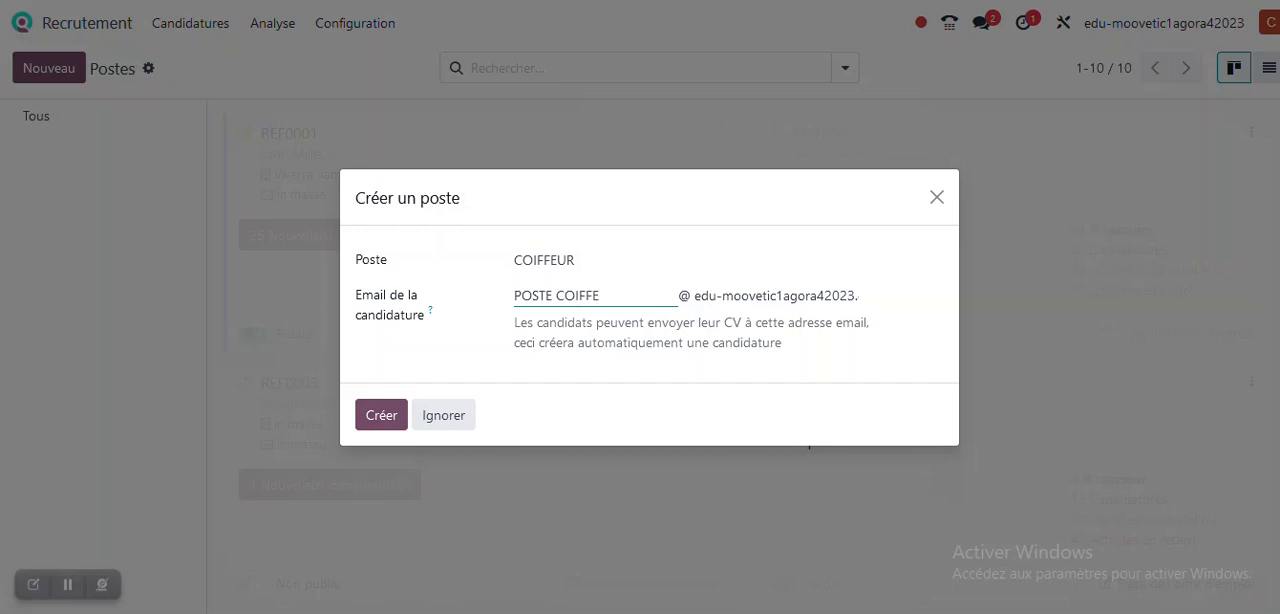
{"action": "left_click", "coordinate": [382, 416]}
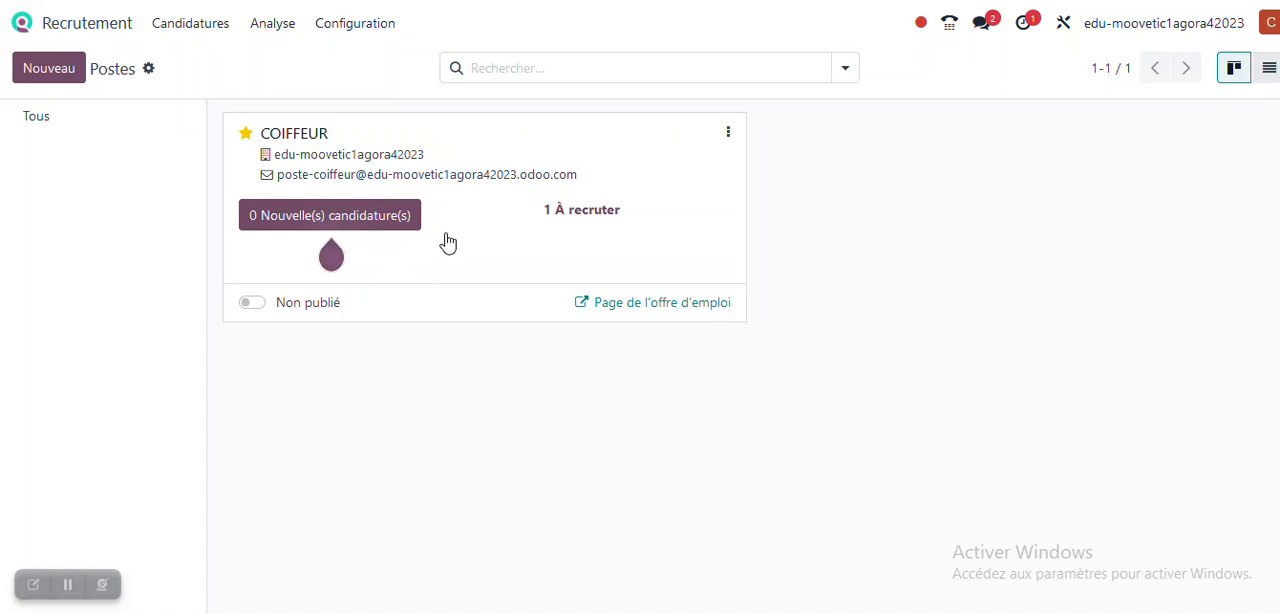
- Open the COIFFEUR job offer page for editing and select its introductory description text to customize it
{"action": "left_click", "coordinate": [656, 312]}
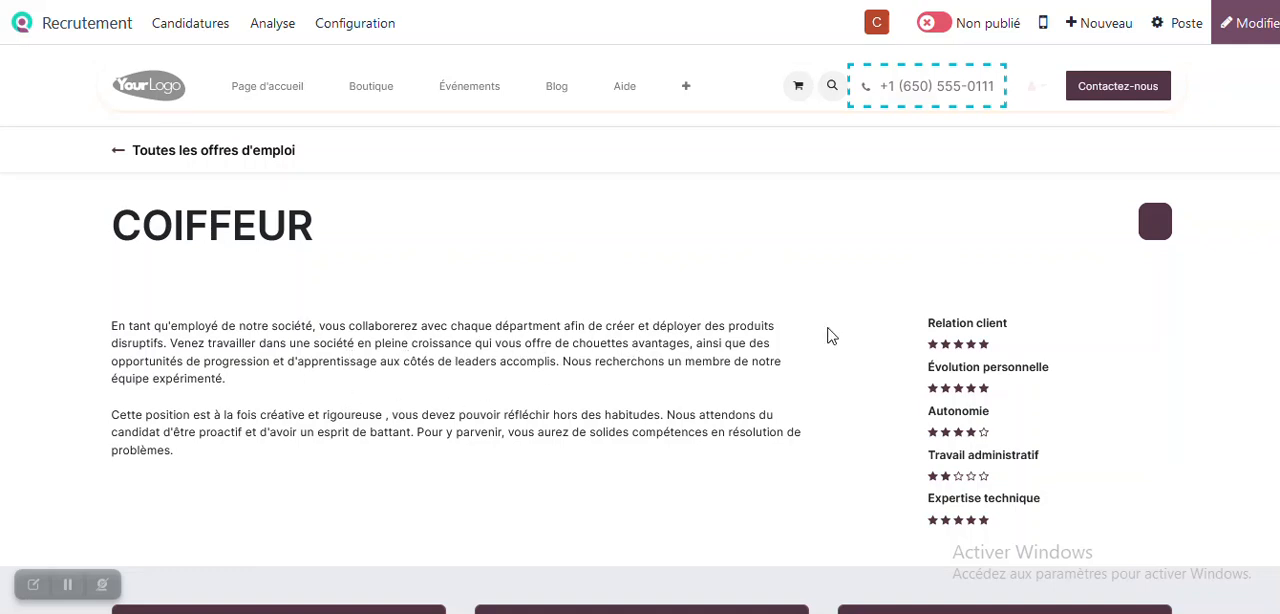
{"action": "left_click", "coordinate": [1254, 32]}
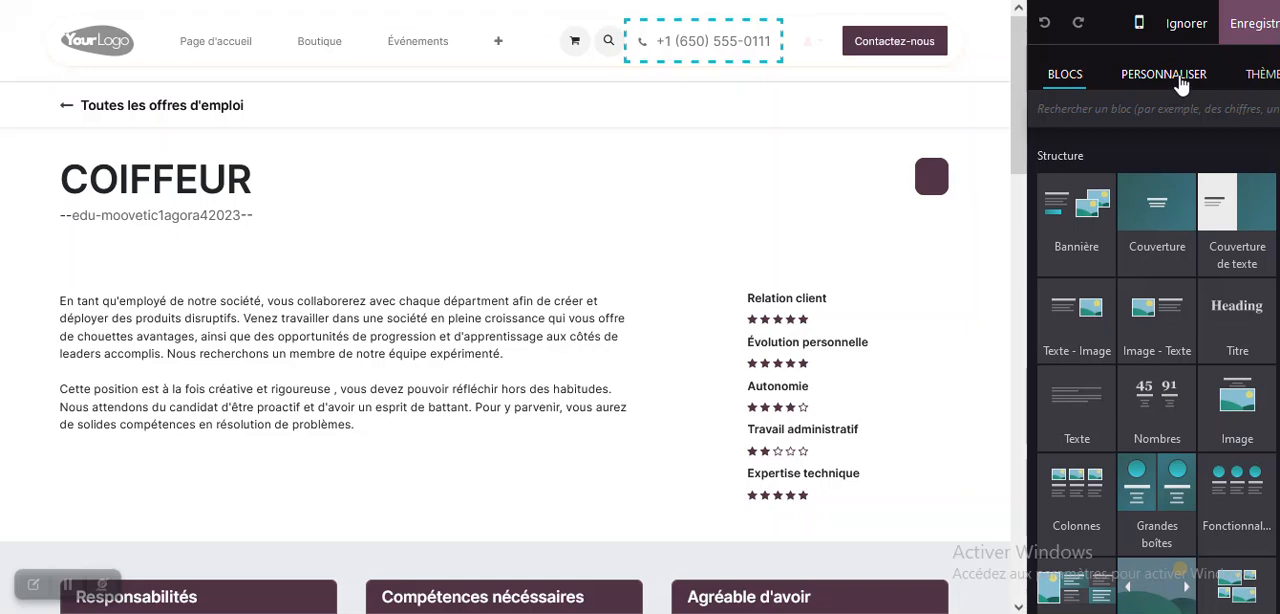
{"action": "left_click", "coordinate": [1179, 78]}
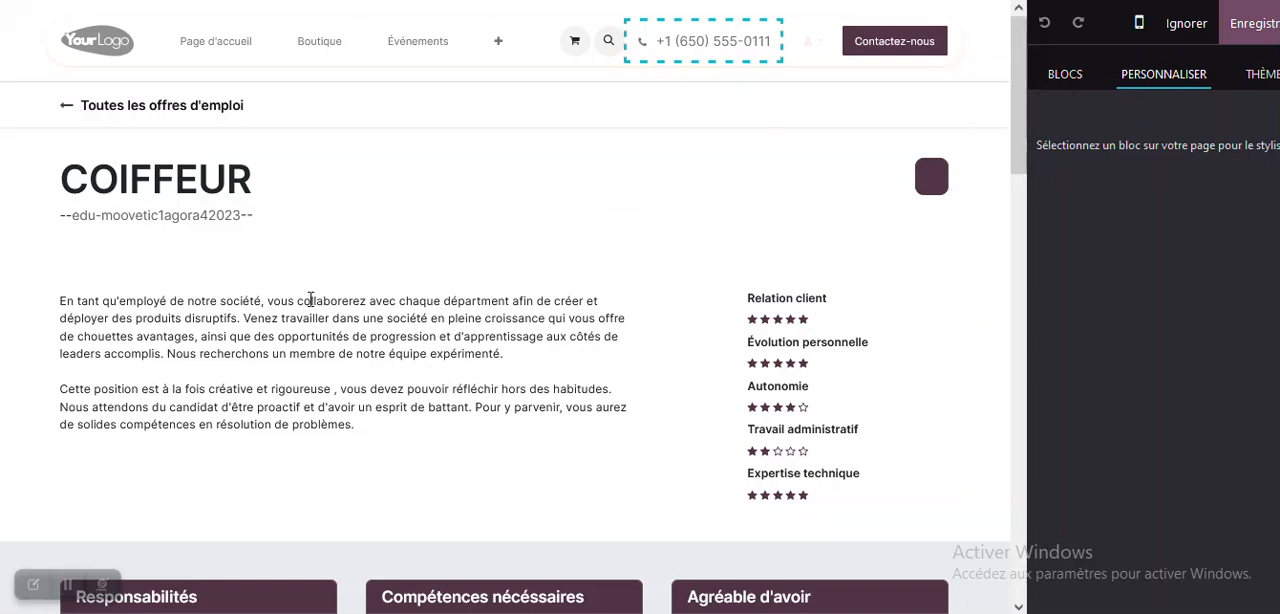
{"action": "left_click", "coordinate": [265, 289]}
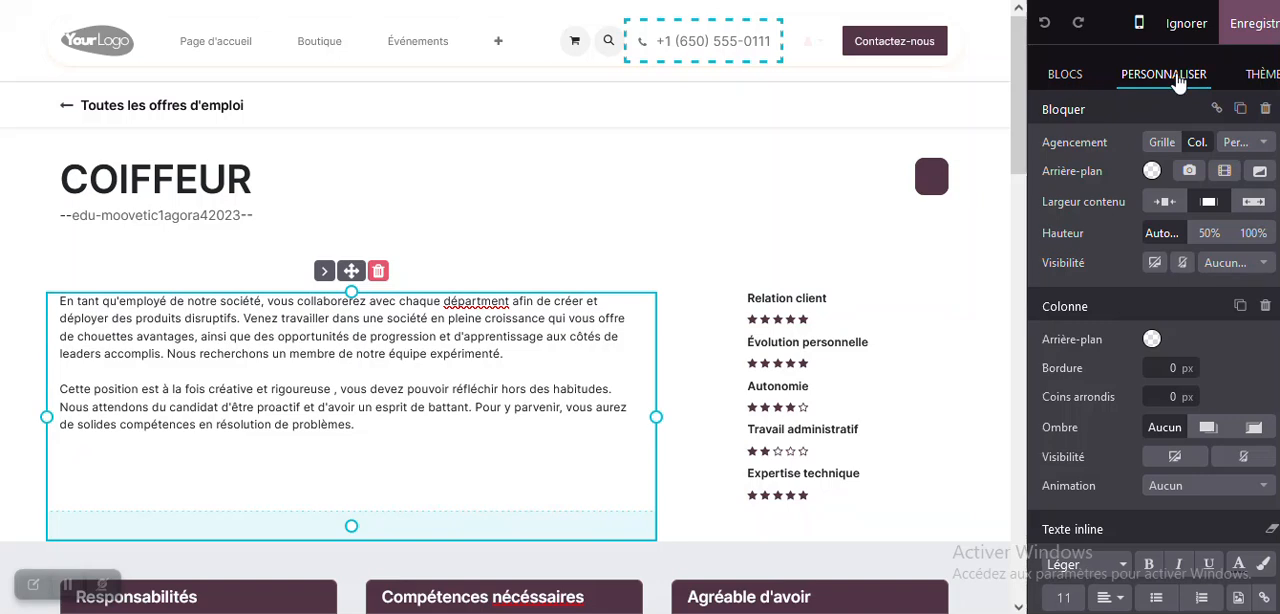
- Generate text with AI for the description block using the prompt "OFFRE EMPLOI COIFFEUR"
{"action": "scroll", "coordinate": [1131, 373], "scroll_direction": "down", "scroll_amount": 1}
{"action": "scroll", "coordinate": [1131, 373], "scroll_direction": "down", "scroll_amount": 1}
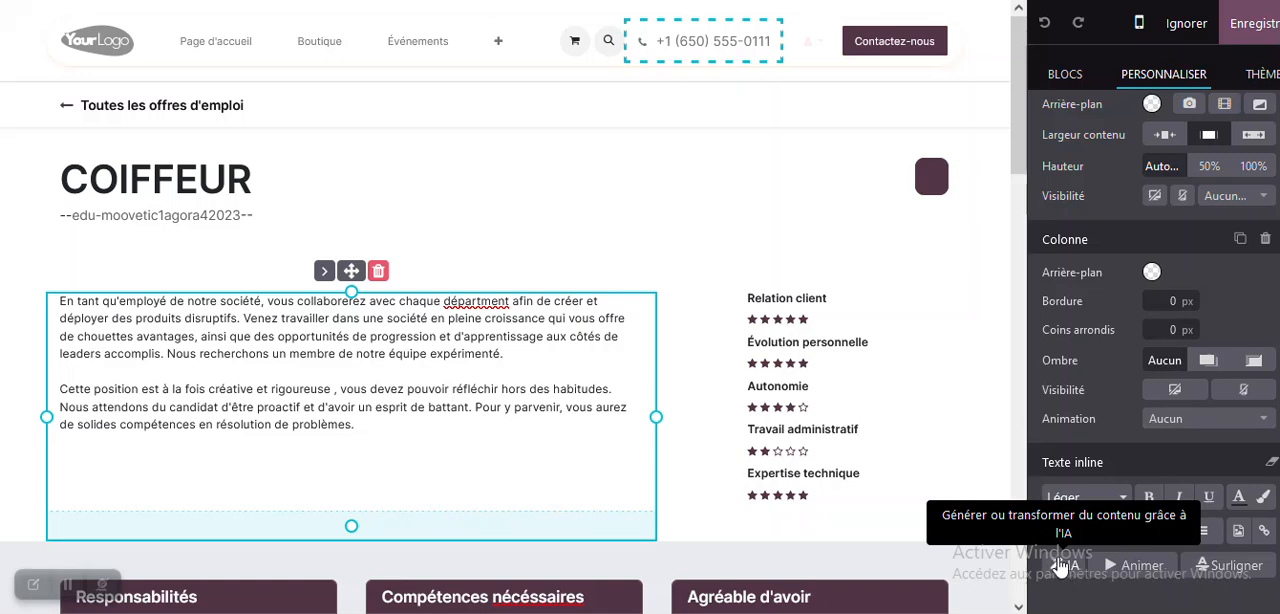
{"action": "left_click", "coordinate": [1060, 565]}
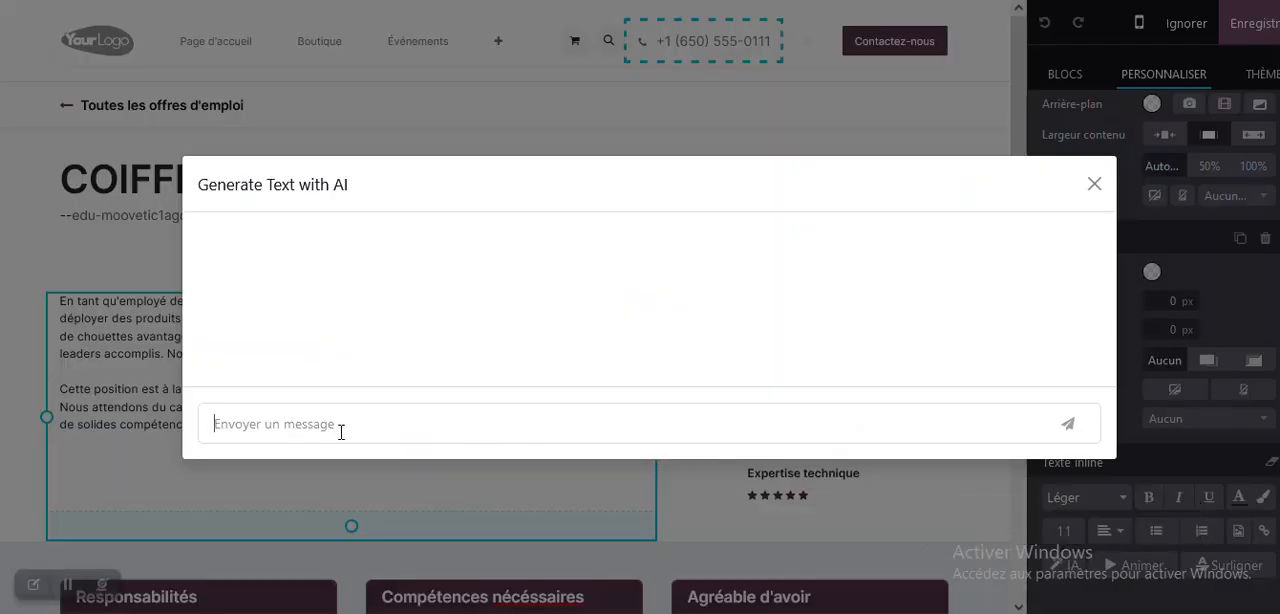
{"action": "type", "text": "OFFRE EMP"}
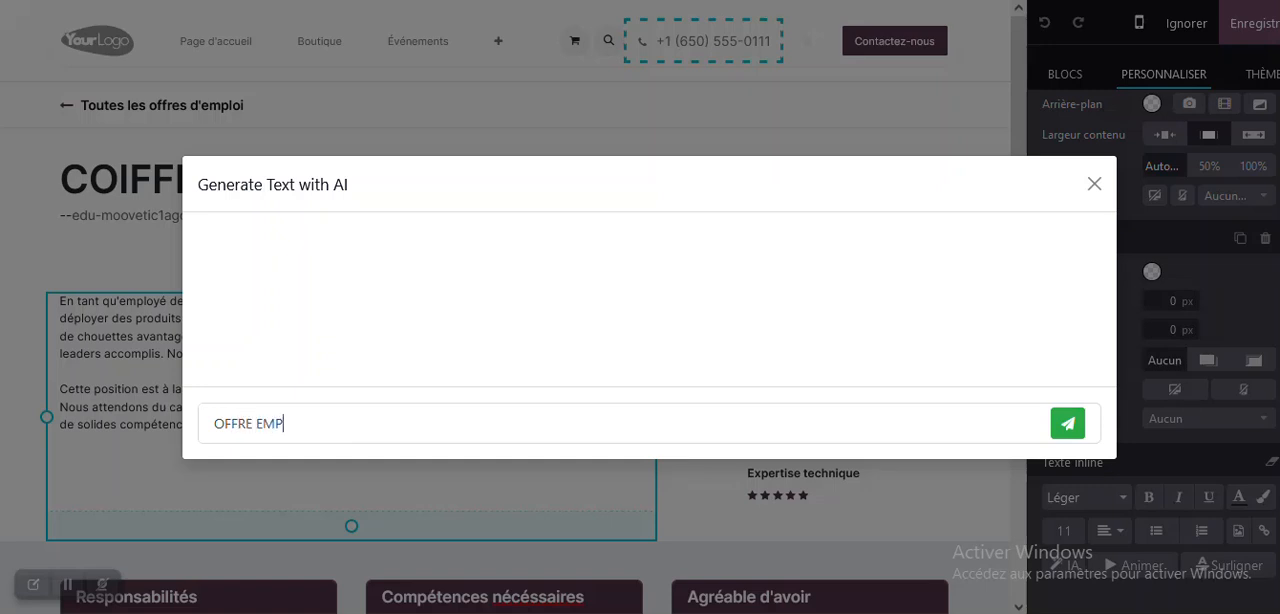
{"action": "type", "text": "LOI COIFFEUR"}
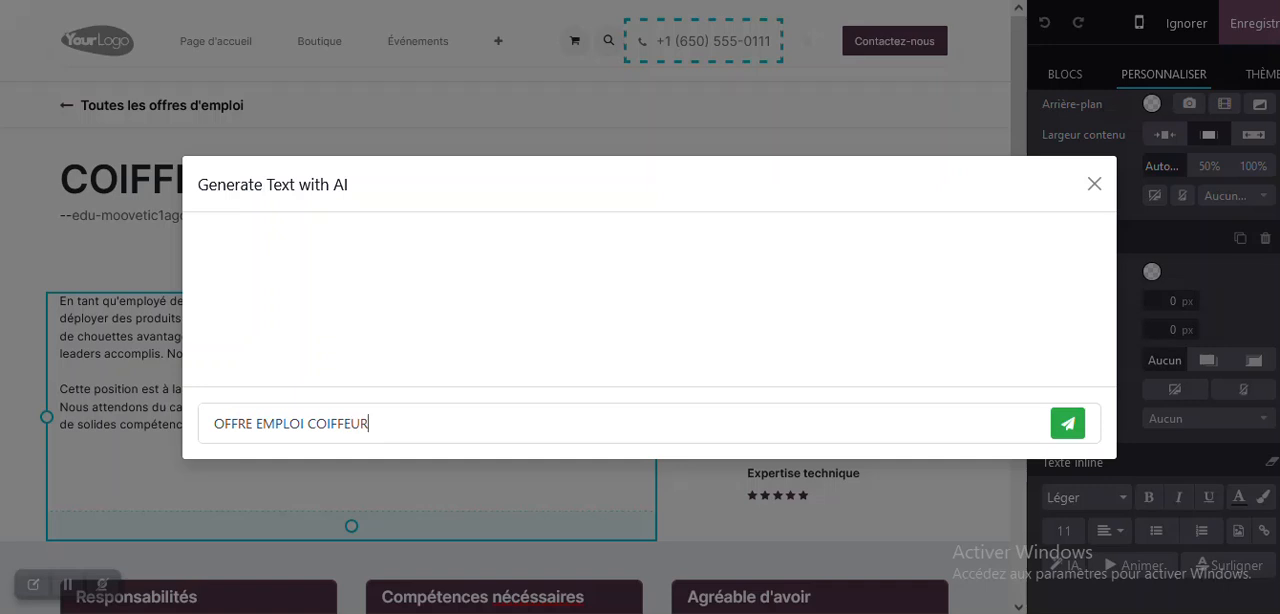
{"action": "left_click", "coordinate": [1068, 424]}
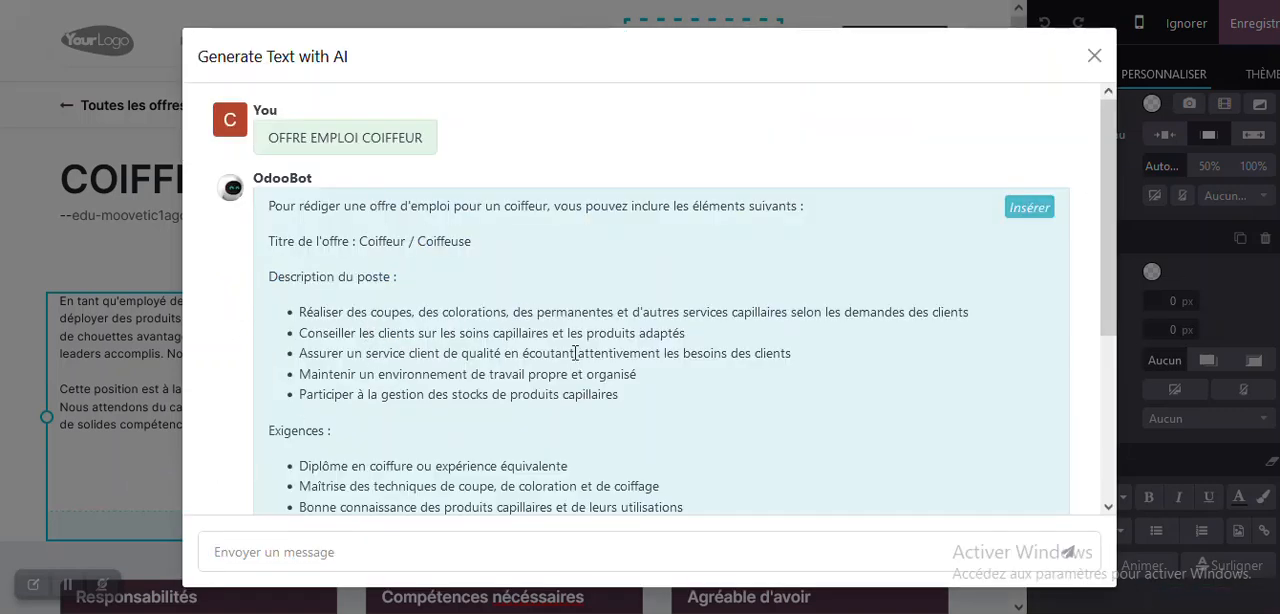
- Review the AI-generated job offer and insert it into the description block
{"action": "scroll", "coordinate": [512, 368], "scroll_direction": "down", "scroll_amount": 3}
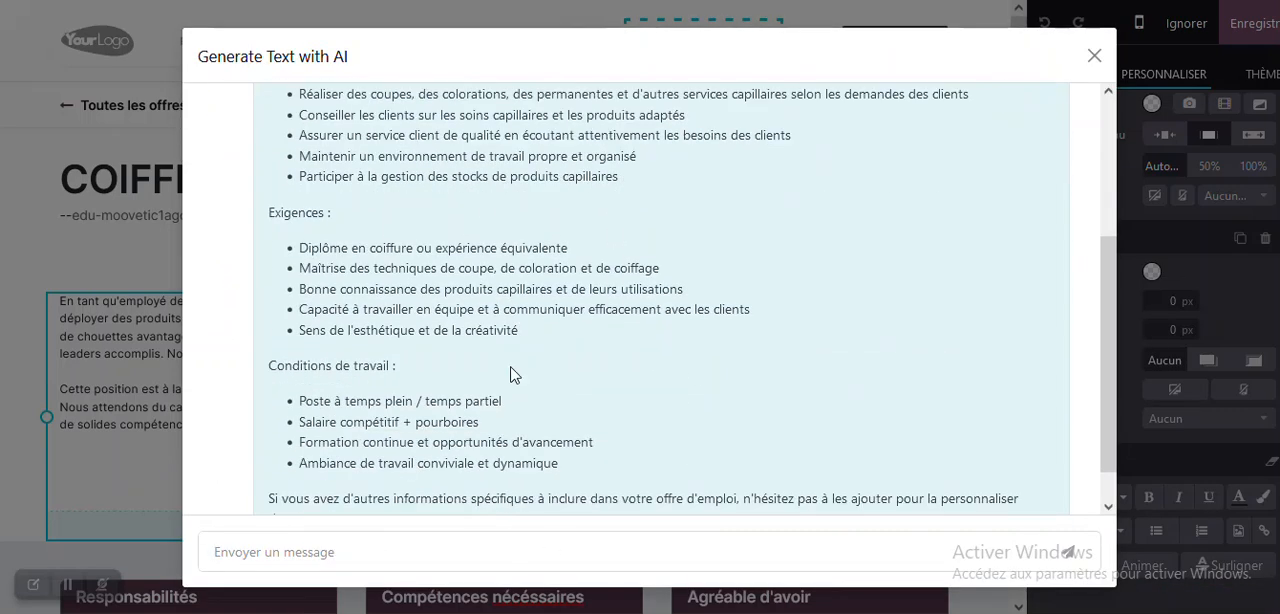
{"action": "scroll", "coordinate": [512, 374], "scroll_direction": "up", "scroll_amount": 2}
{"action": "scroll", "coordinate": [510, 374], "scroll_direction": "up", "scroll_amount": 1}
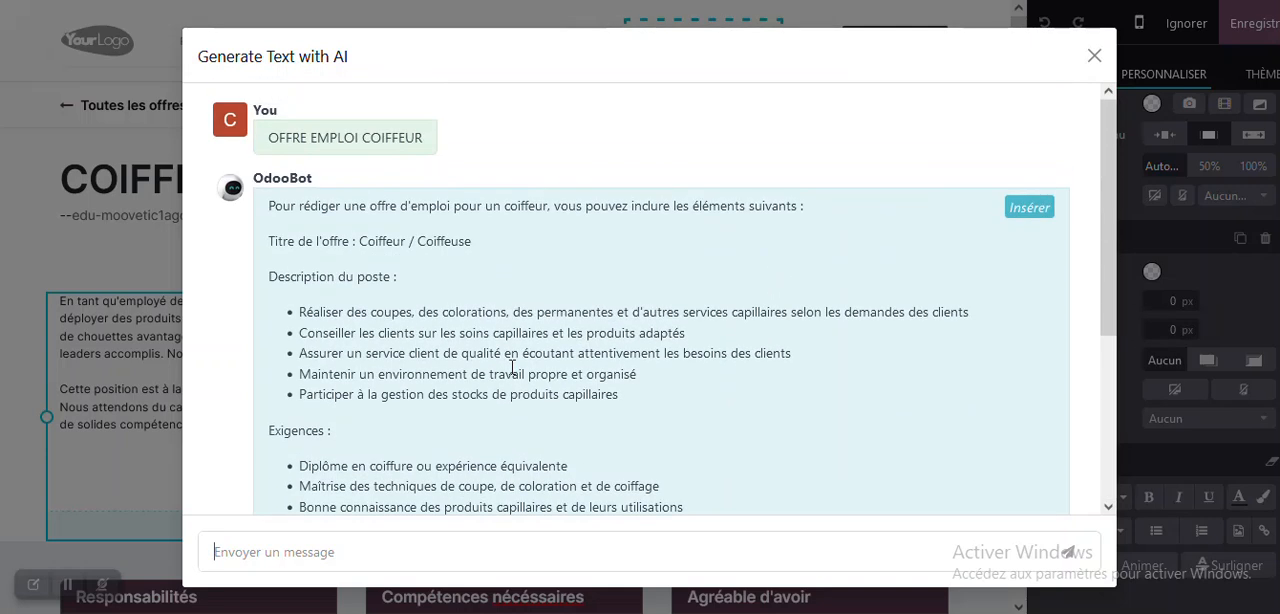
{"action": "left_click", "coordinate": [1026, 208]}
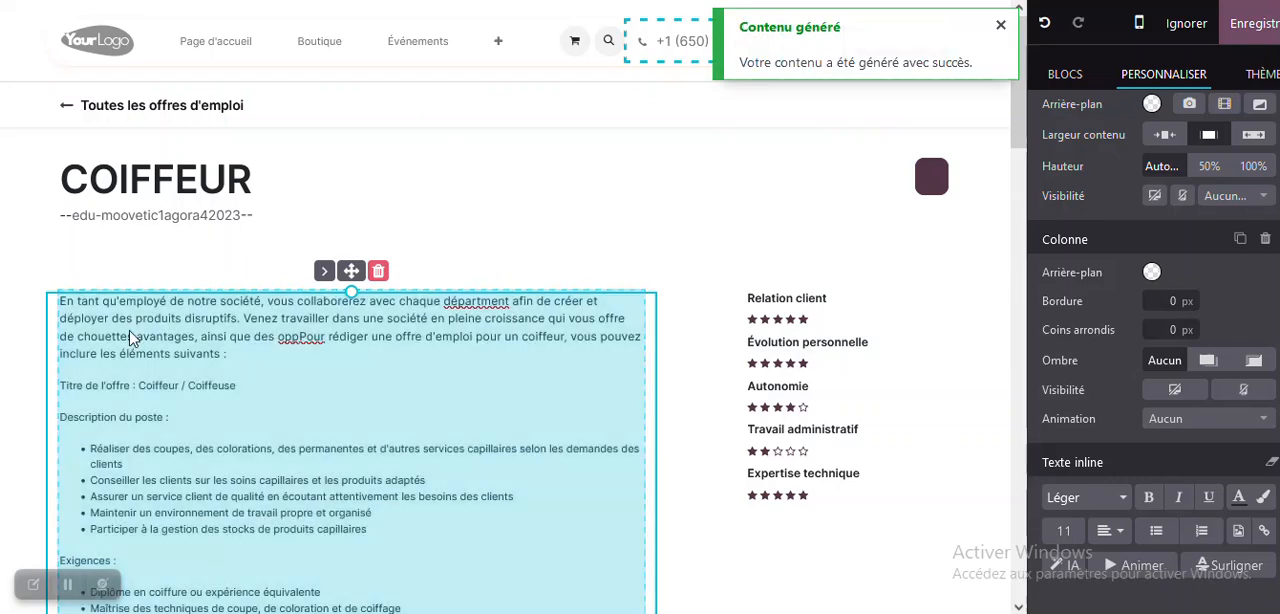
{"action": "scroll", "coordinate": [313, 372], "scroll_direction": "down", "scroll_amount": 4}
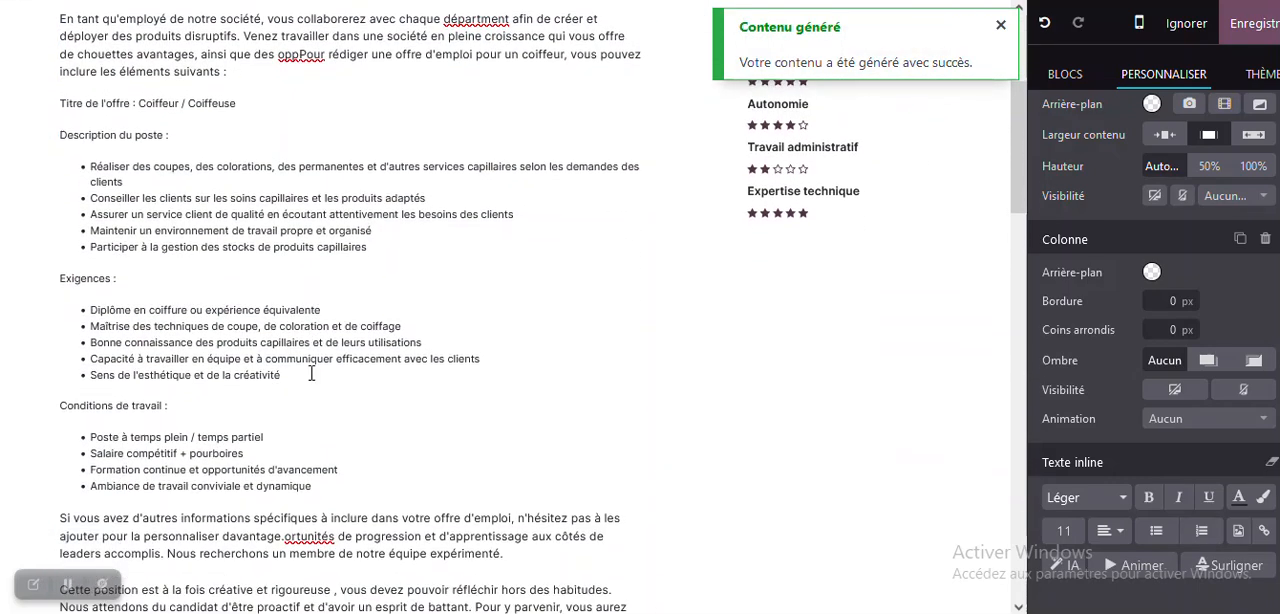
{"action": "scroll", "coordinate": [313, 372], "scroll_direction": "up", "scroll_amount": 2}
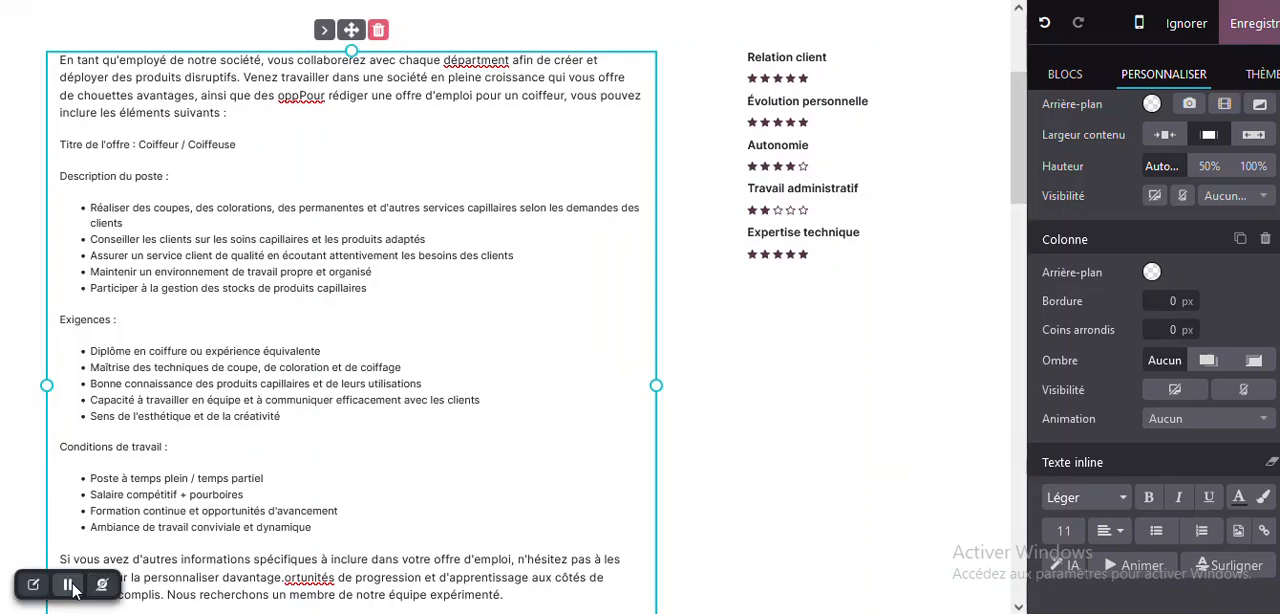
- Replace the illustration in the "Notre produit" box with a barber photo found by searching the image library for COIFFEUR
{"action": "scroll", "coordinate": [100, 573], "scroll_direction": "down", "scroll_amount": 2}
{"action": "left_click", "coordinate": [205, 574]}
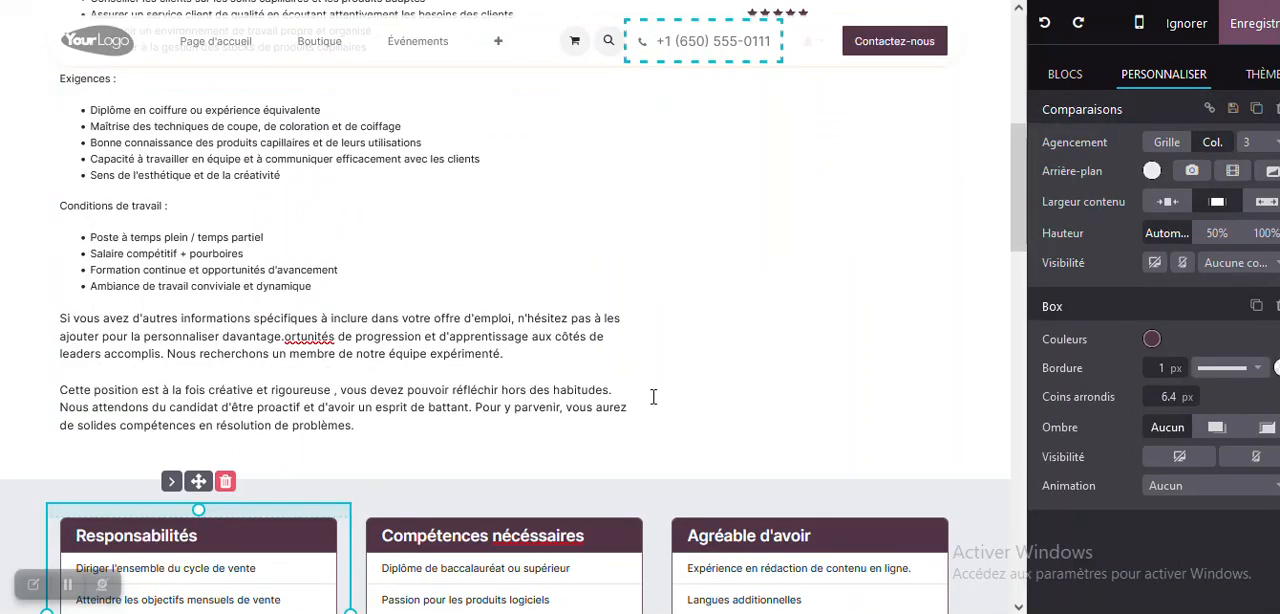
{"action": "scroll", "coordinate": [670, 392], "scroll_direction": "down", "scroll_amount": 4}
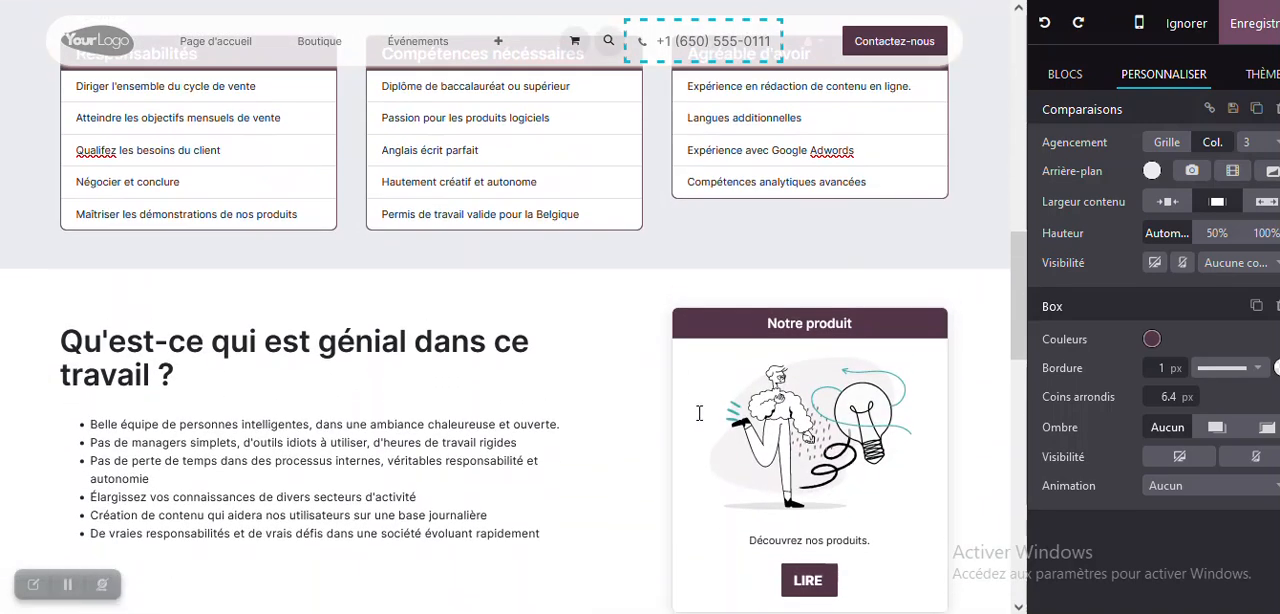
{"action": "left_click", "coordinate": [827, 472]}
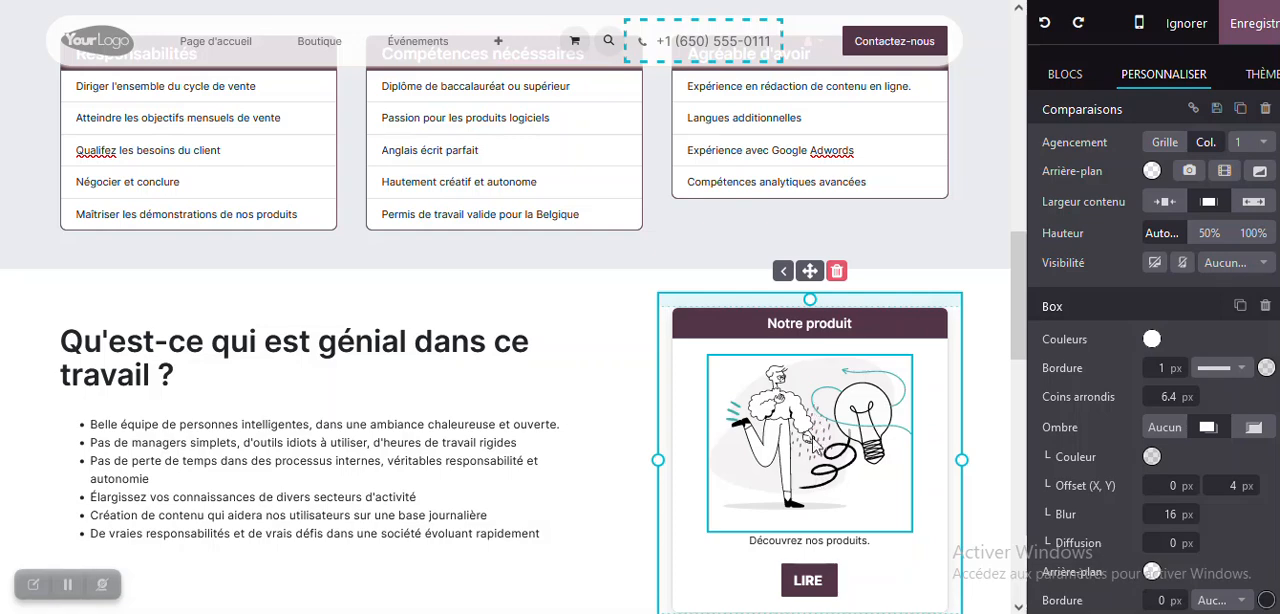
{"action": "double_click", "coordinate": [808, 432]}
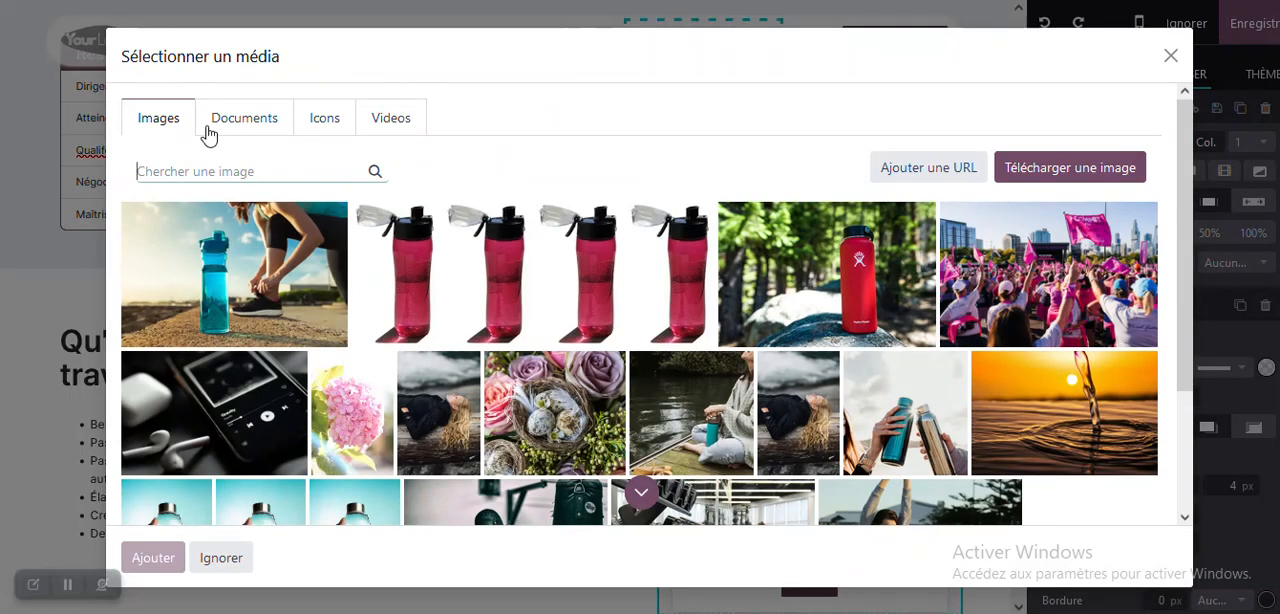
{"action": "left_click", "coordinate": [205, 172]}
{"action": "type", "text": "COI"}
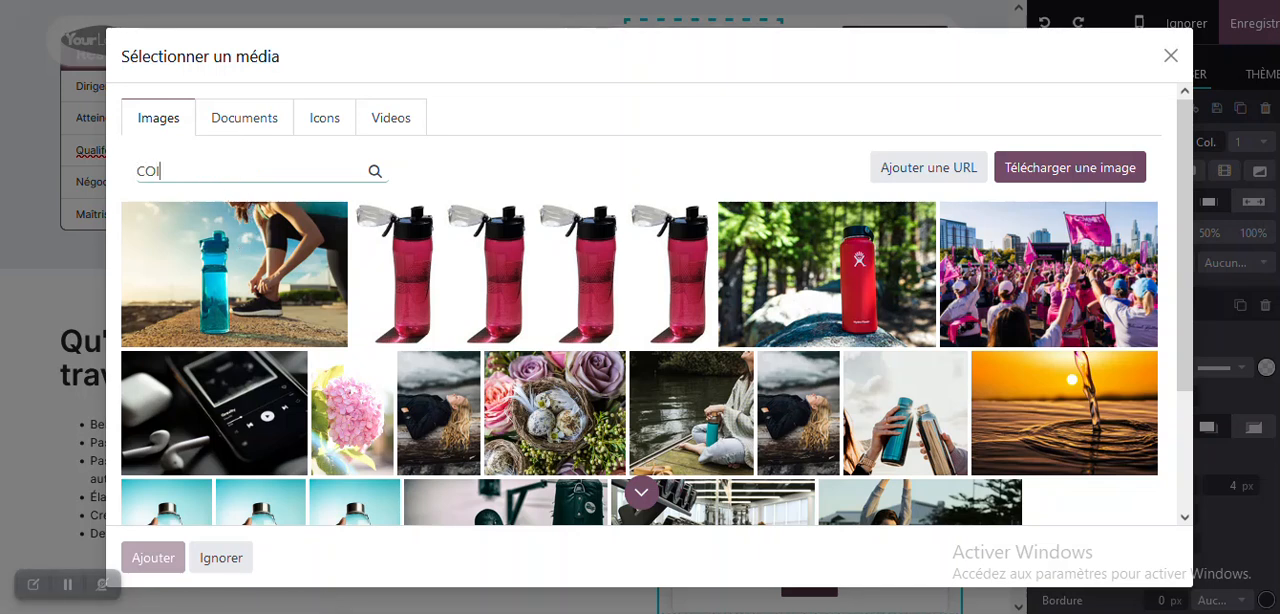
{"action": "type", "text": "FFEUR"}
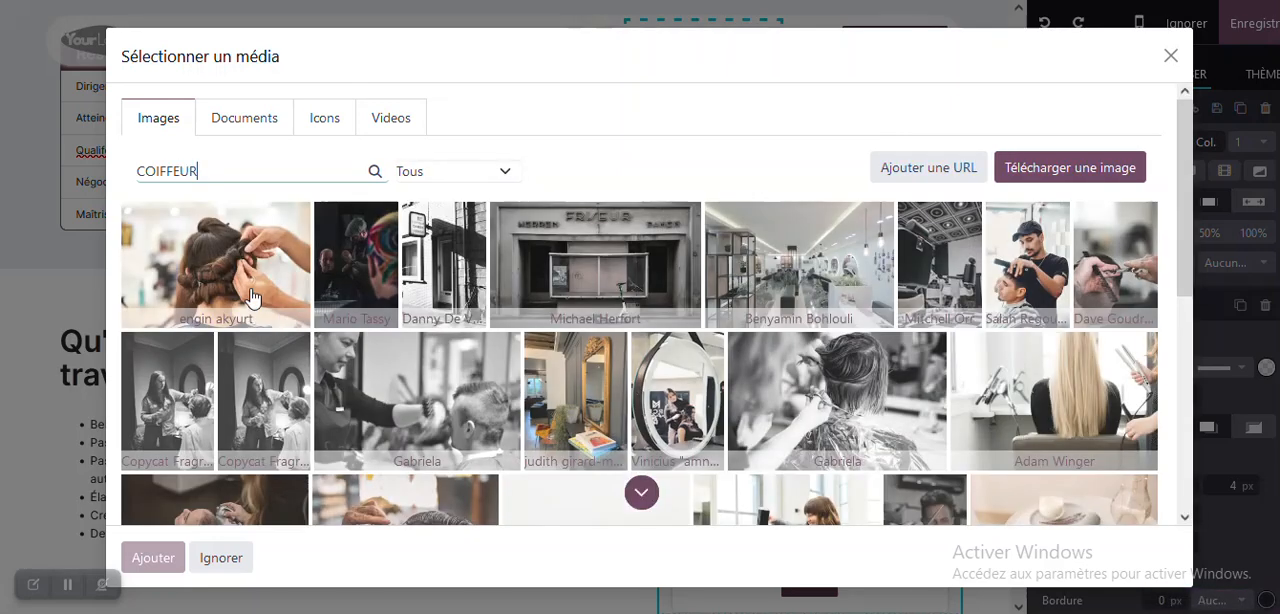
{"action": "left_click", "coordinate": [1054, 285]}
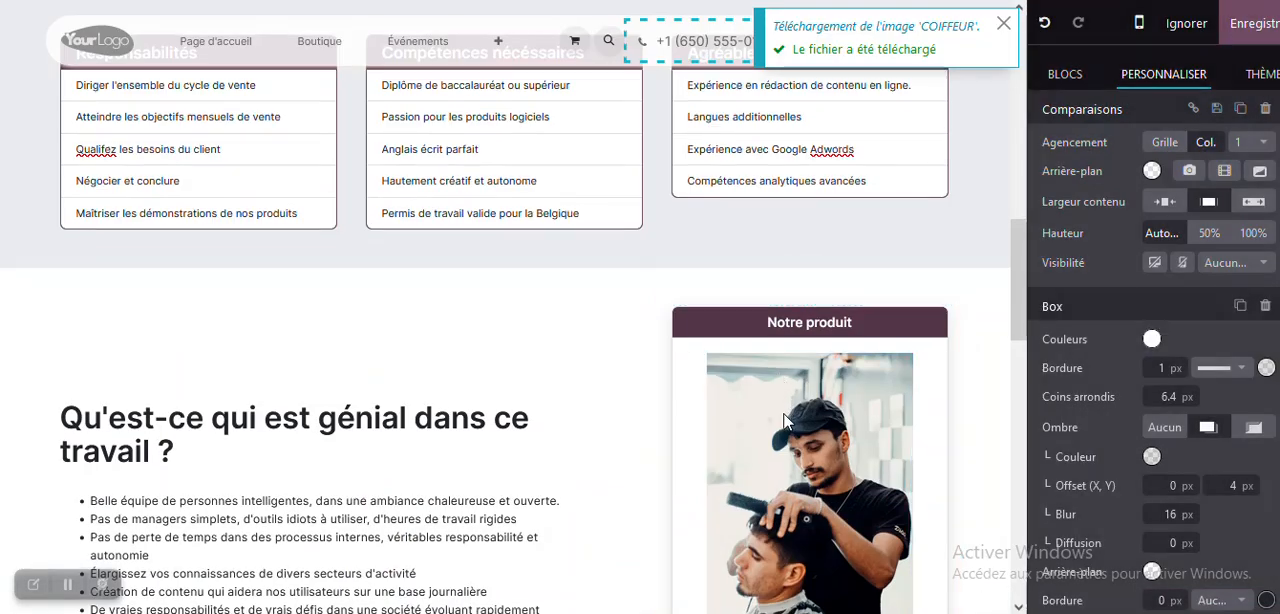
- Check the edited job offer page from description to product image and save it
{"action": "scroll", "coordinate": [785, 420], "scroll_direction": "down", "scroll_amount": 1}
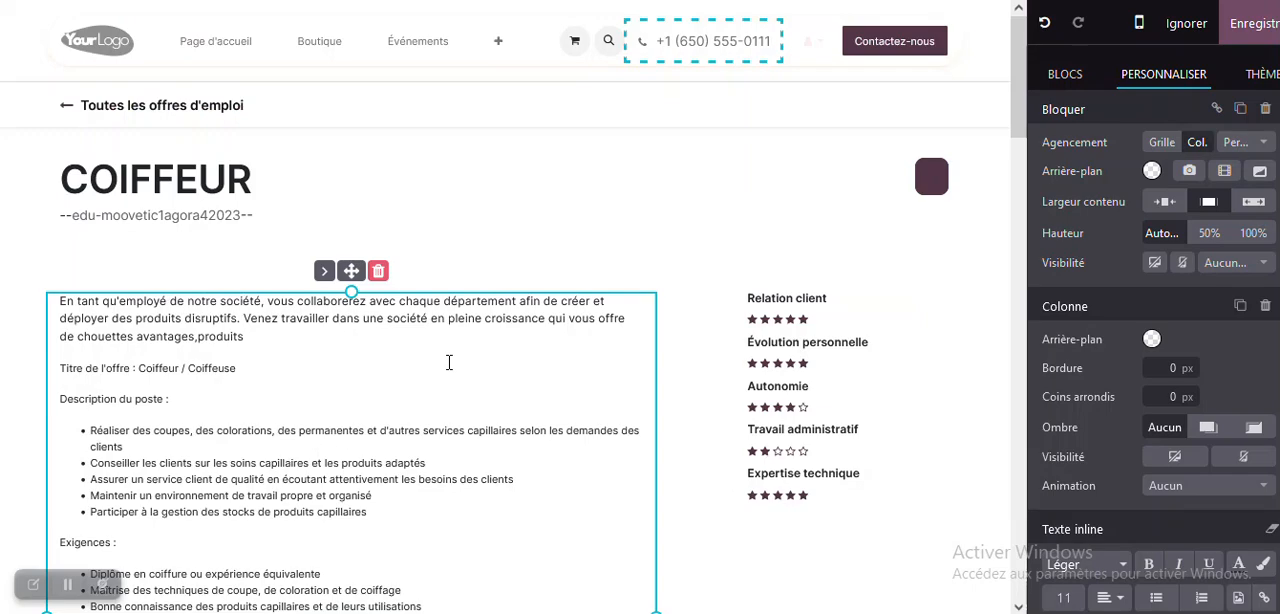
{"action": "scroll", "coordinate": [449, 362], "scroll_direction": "down", "scroll_amount": 10}
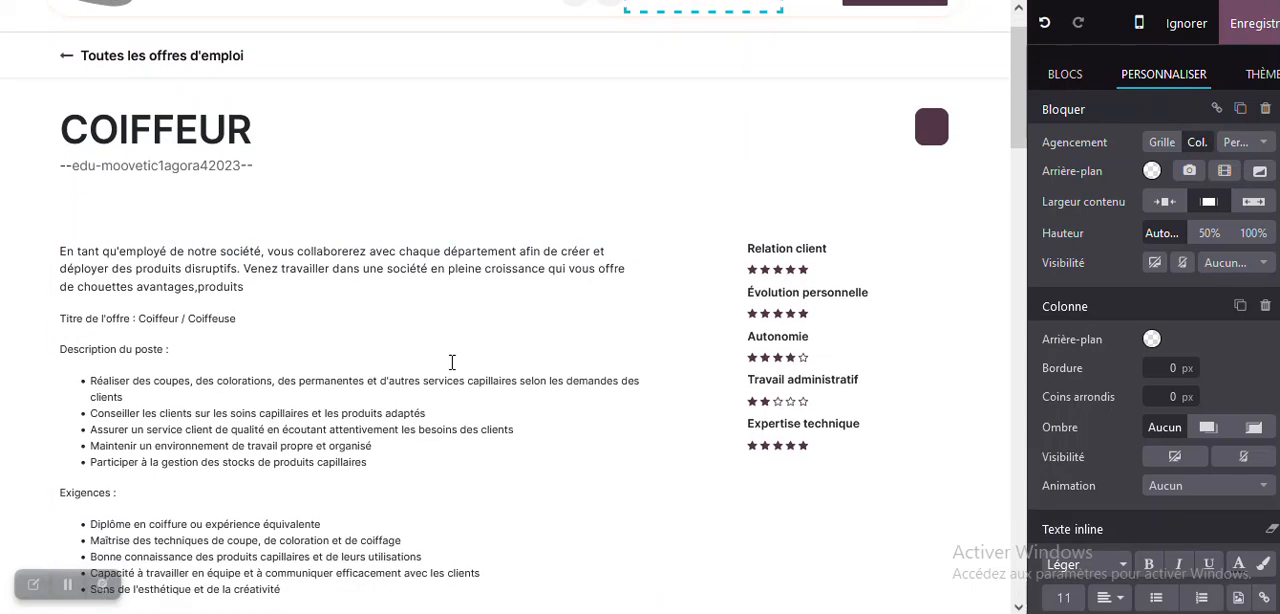
{"action": "scroll", "coordinate": [454, 362], "scroll_direction": "down", "scroll_amount": 3}
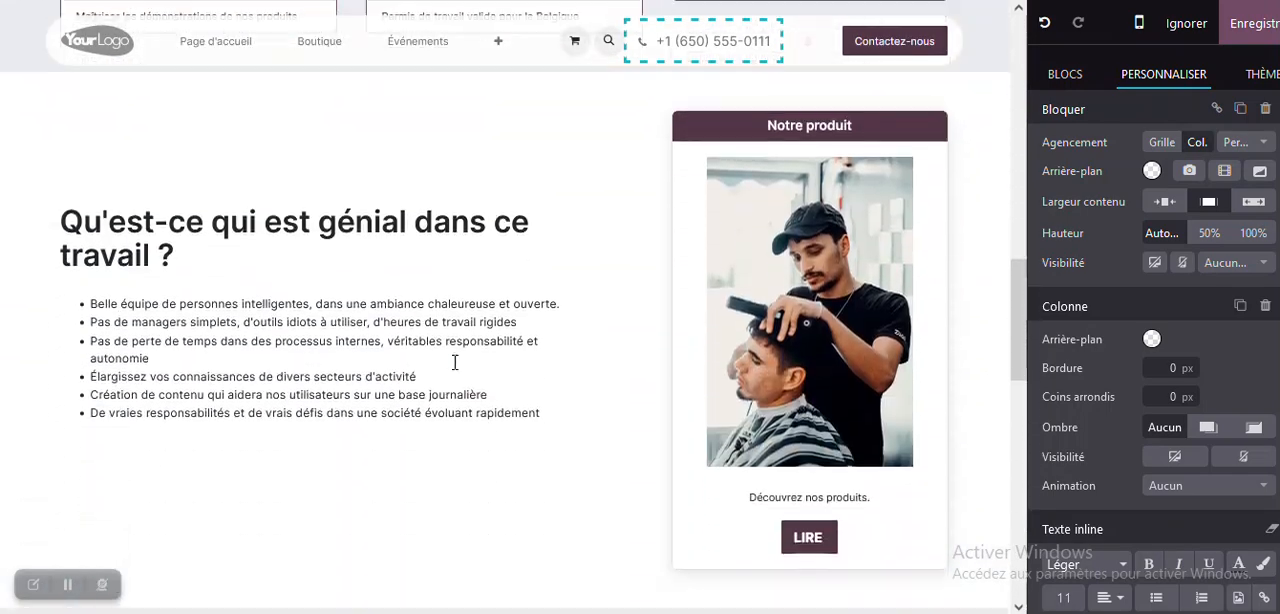
{"action": "scroll", "coordinate": [456, 363], "scroll_direction": "up", "scroll_amount": 9}
{"action": "scroll", "coordinate": [456, 363], "scroll_direction": "up", "scroll_amount": 5}
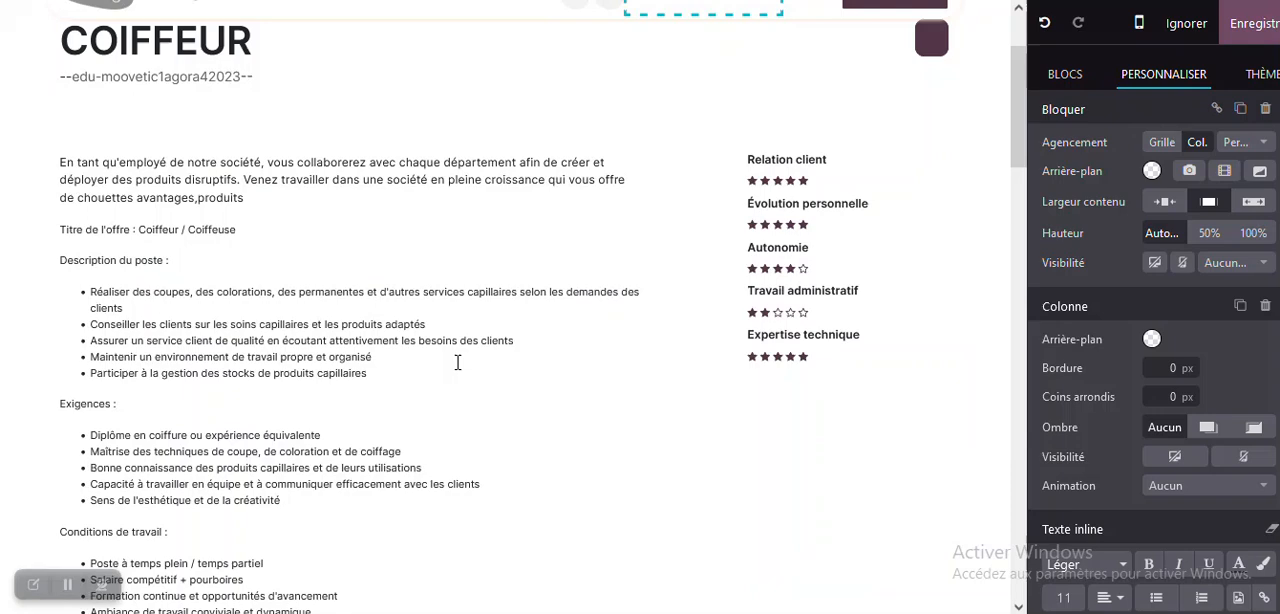
{"action": "left_click", "coordinate": [1260, 25]}
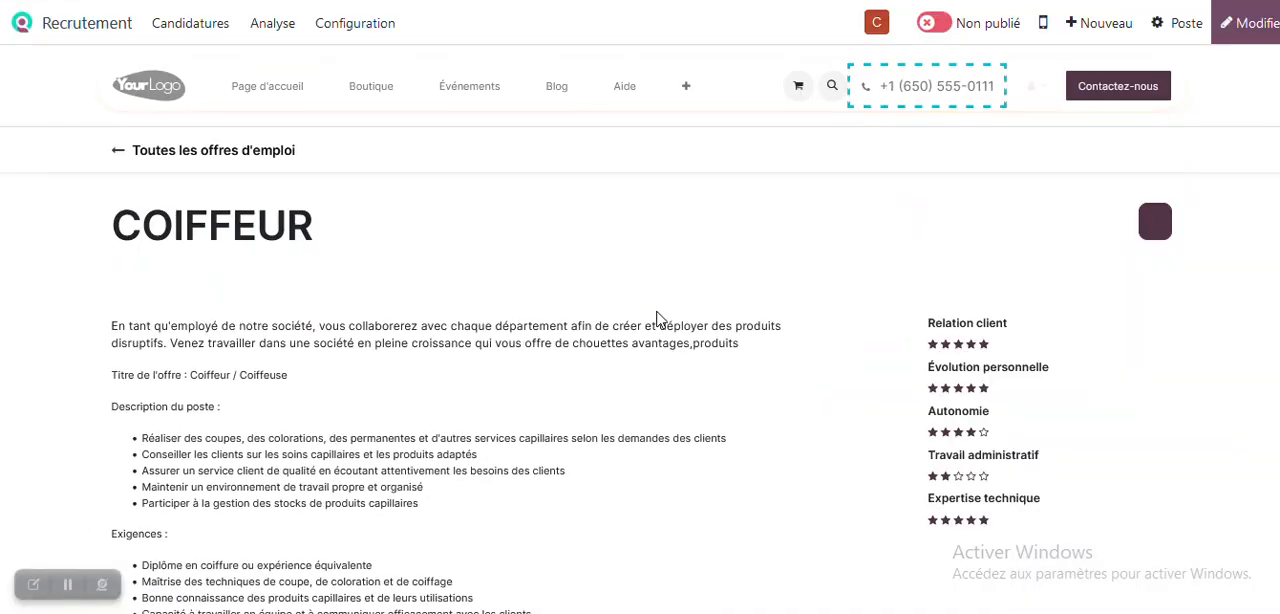
- Look over the saved COIFFEUR job offer page and publish it
{"action": "scroll", "coordinate": [665, 310], "scroll_direction": "down", "scroll_amount": 5}
{"action": "scroll", "coordinate": [670, 310], "scroll_direction": "down", "scroll_amount": 15}
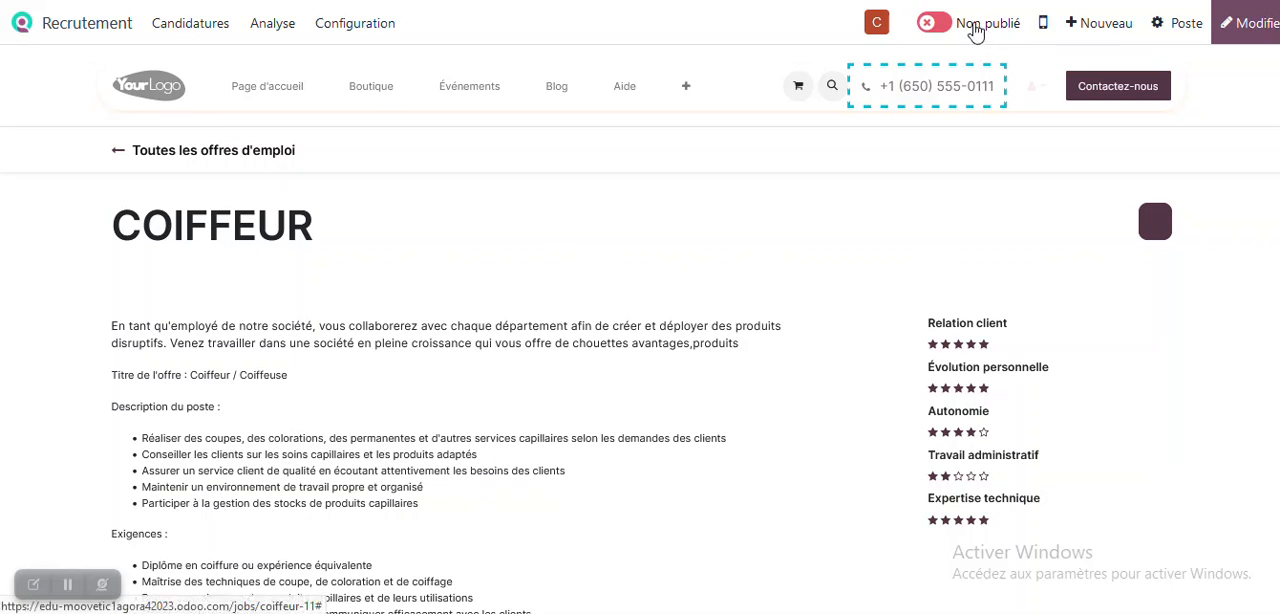
{"action": "left_click", "coordinate": [975, 30]}
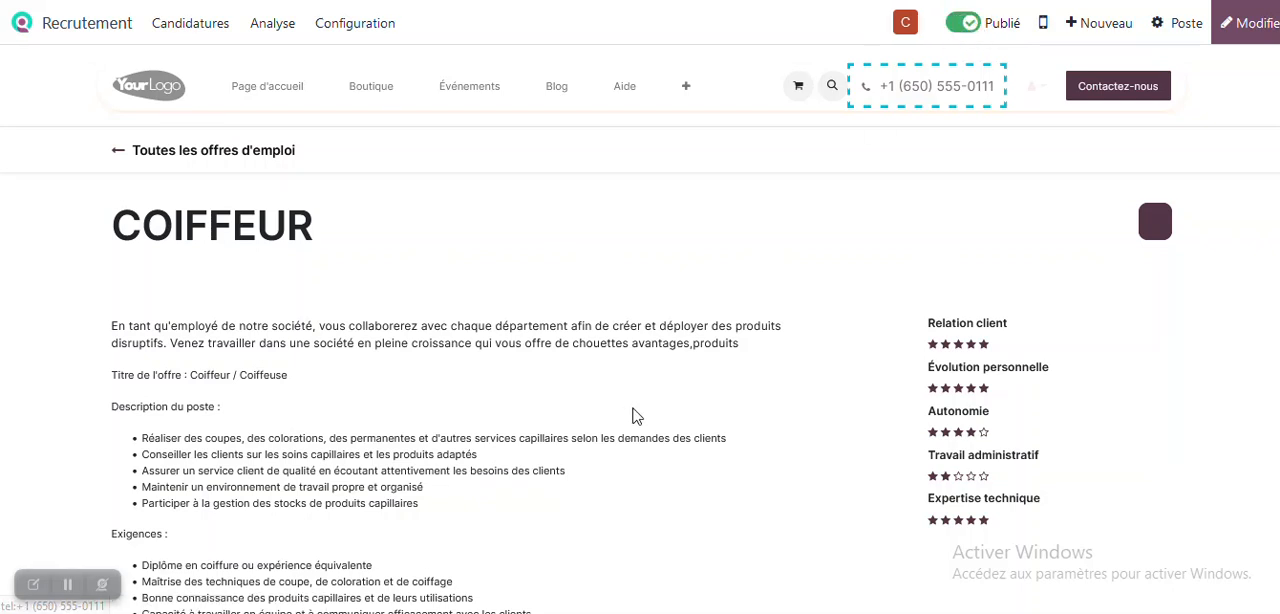
- Look through the published job offer page and return to the main applications menu
{"action": "scroll", "coordinate": [640, 305], "scroll_direction": "down", "scroll_amount": 1}
{"action": "scroll", "coordinate": [637, 299], "scroll_direction": "down", "scroll_amount": 15}
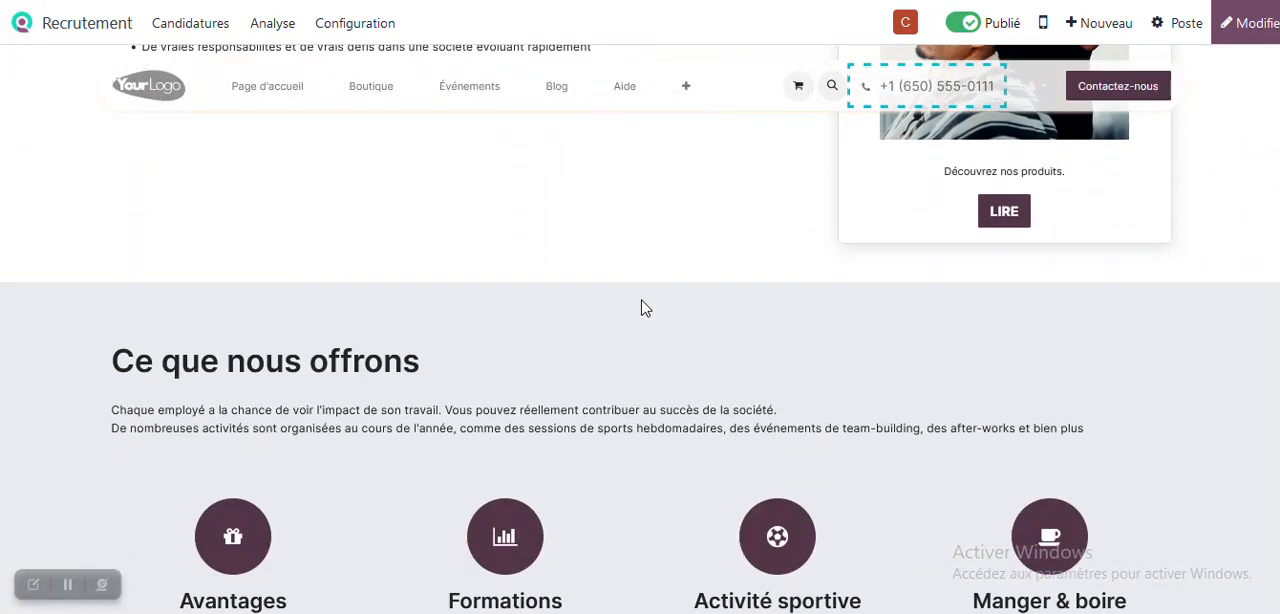
{"action": "scroll", "coordinate": [643, 308], "scroll_direction": "up", "scroll_amount": 5}
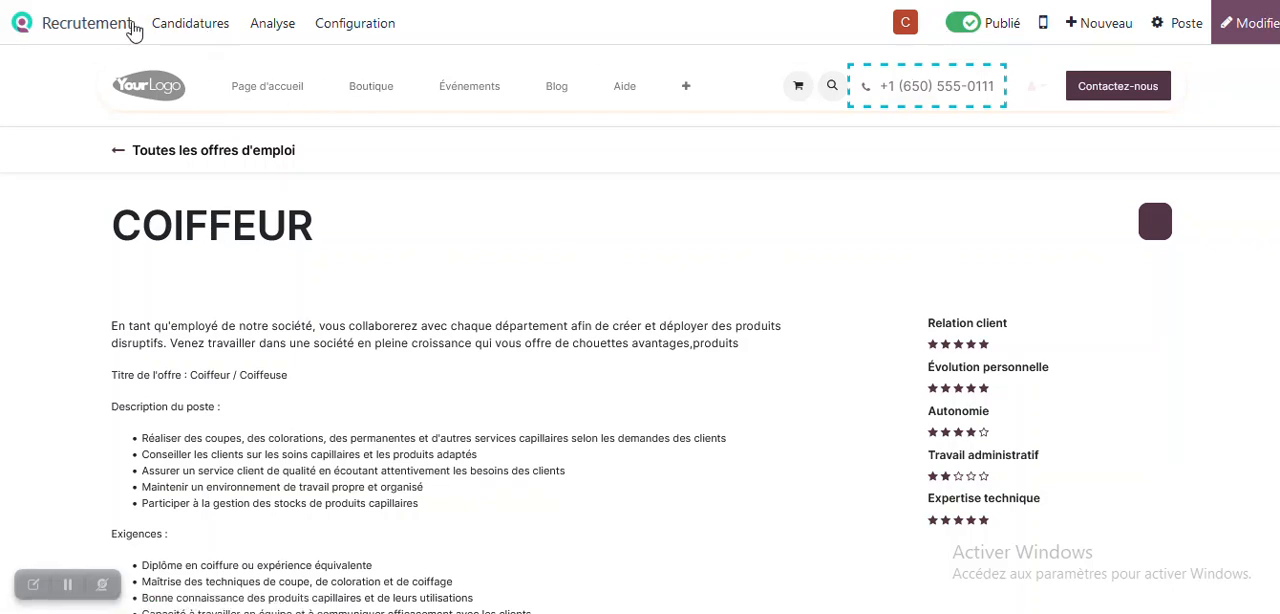
{"action": "left_click", "coordinate": [76, 30]}
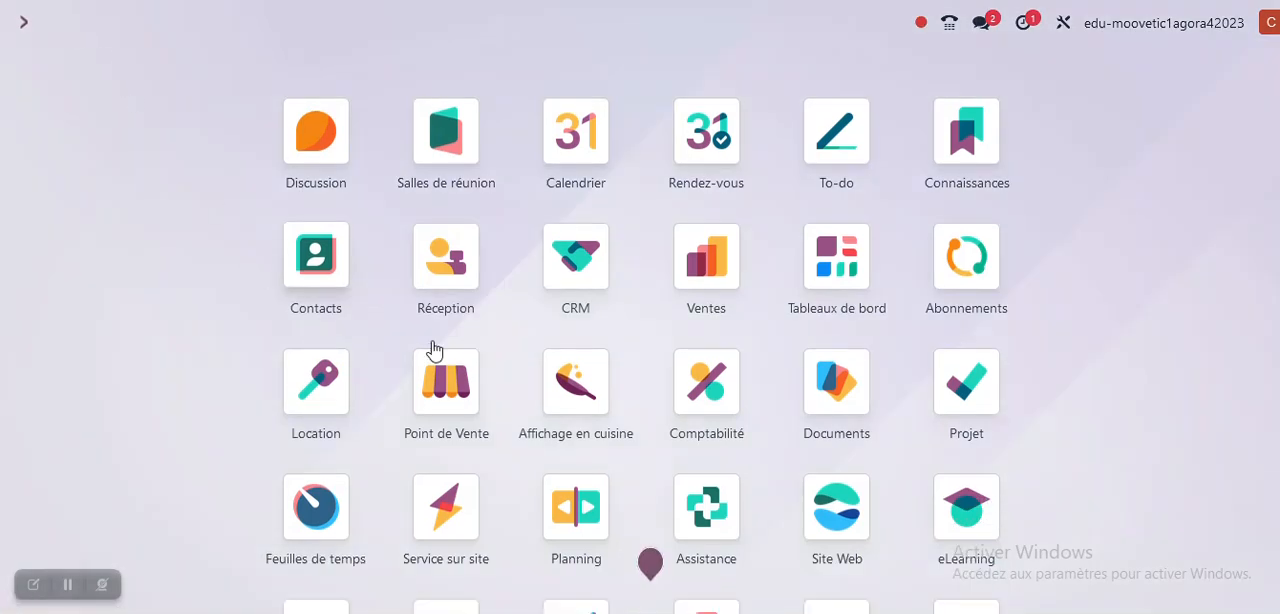
- Open the Recrutement app and go to the published COIFFEUR job offer page
{"action": "scroll", "coordinate": [742, 518], "scroll_direction": "down", "scroll_amount": 3}
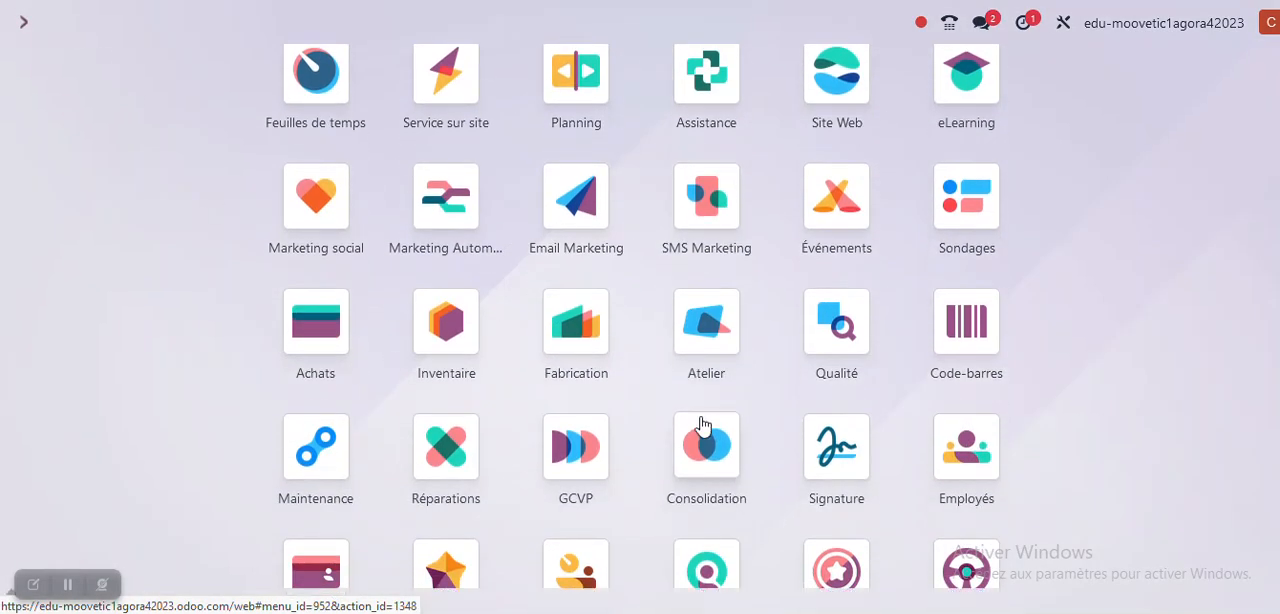
{"action": "scroll", "coordinate": [680, 490], "scroll_direction": "down", "scroll_amount": 3}
{"action": "left_click", "coordinate": [703, 372]}
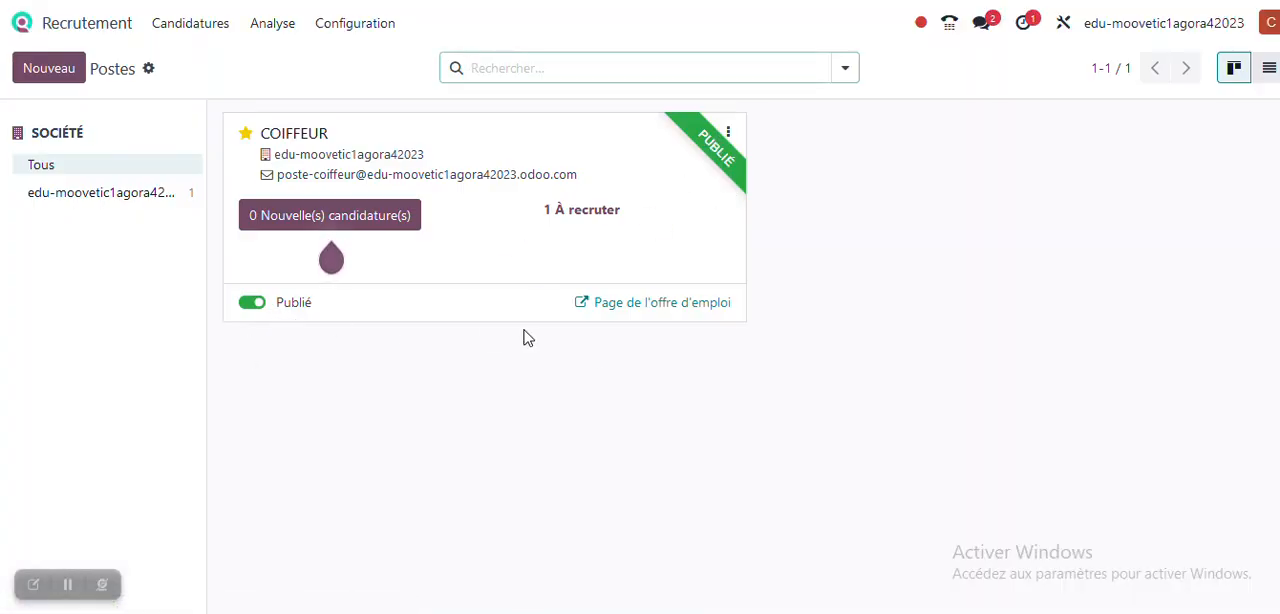
{"action": "left_click", "coordinate": [67, 585]}
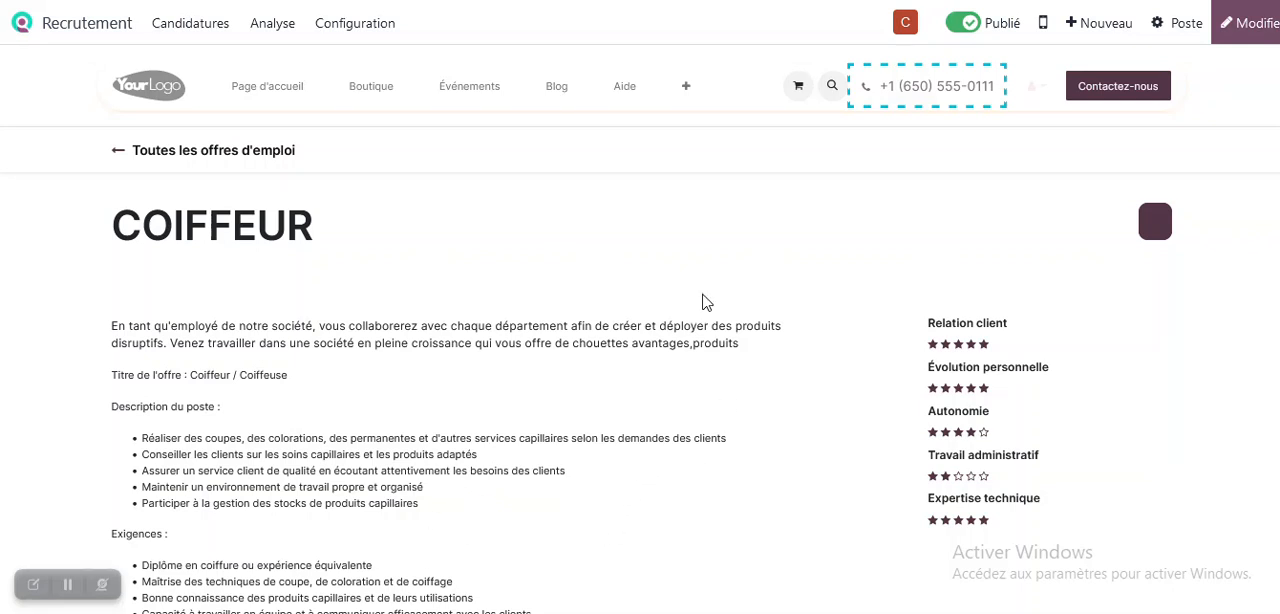
- Look through the COIFFEUR job offer down to its end and open the application form
{"action": "scroll", "coordinate": [522, 292], "scroll_direction": "down", "scroll_amount": 1}
{"action": "scroll", "coordinate": [522, 291], "scroll_direction": "down", "scroll_amount": 4}
{"action": "scroll", "coordinate": [524, 288], "scroll_direction": "down", "scroll_amount": 15}
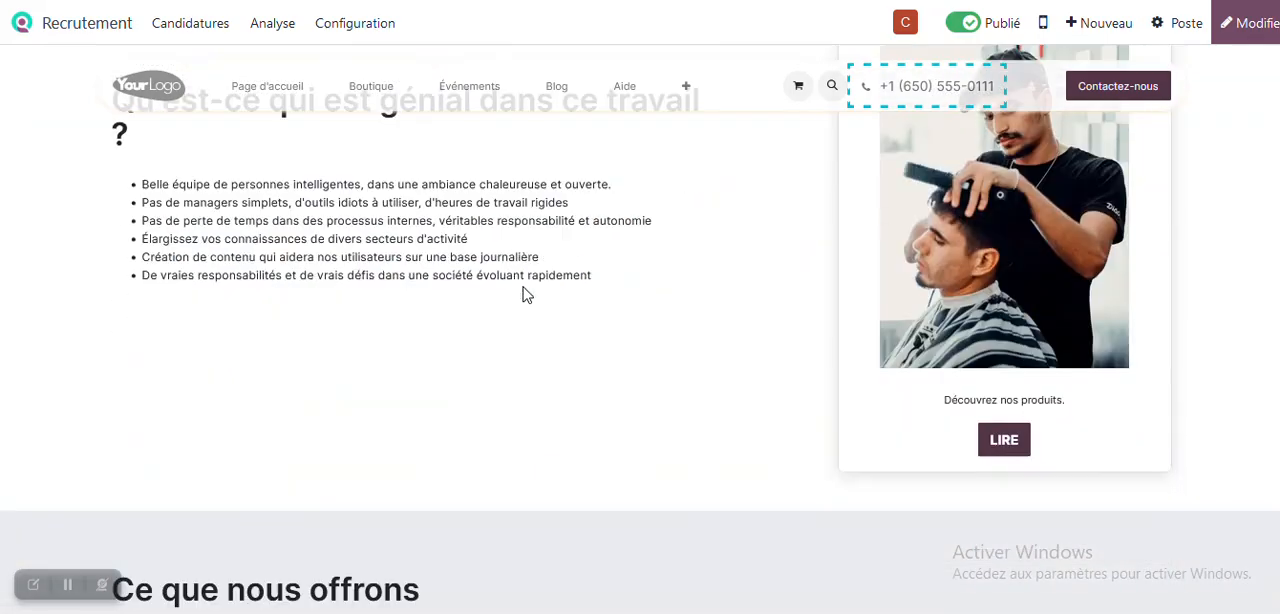
{"action": "scroll", "coordinate": [527, 294], "scroll_direction": "down", "scroll_amount": 2}
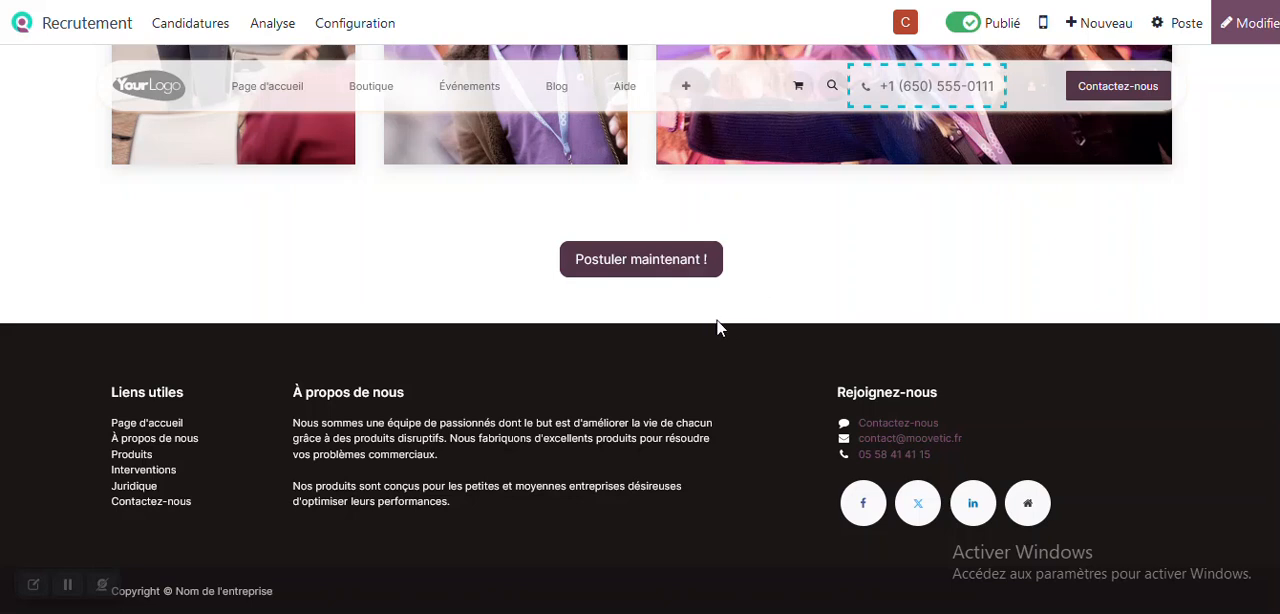
{"action": "left_click", "coordinate": [640, 261]}
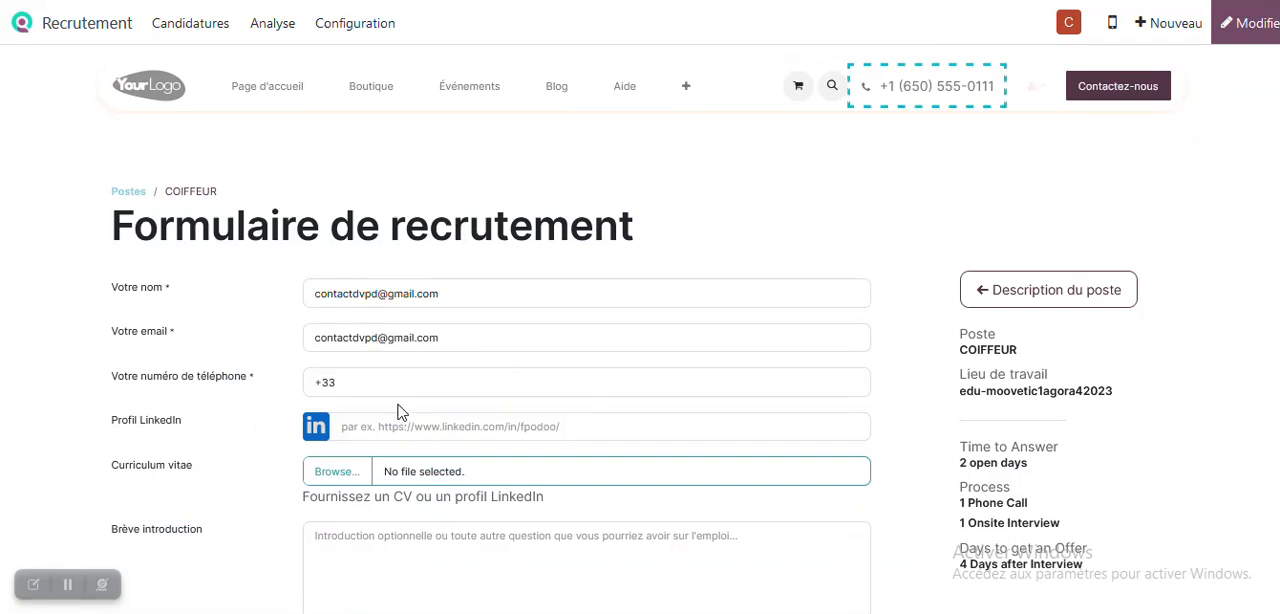
- Attach the candidate's CV document to the COIFFEUR recruitment form and submit the application
{"action": "scroll", "coordinate": [398, 412], "scroll_direction": "down", "scroll_amount": 1}
{"action": "scroll", "coordinate": [398, 412], "scroll_direction": "down", "scroll_amount": 1}
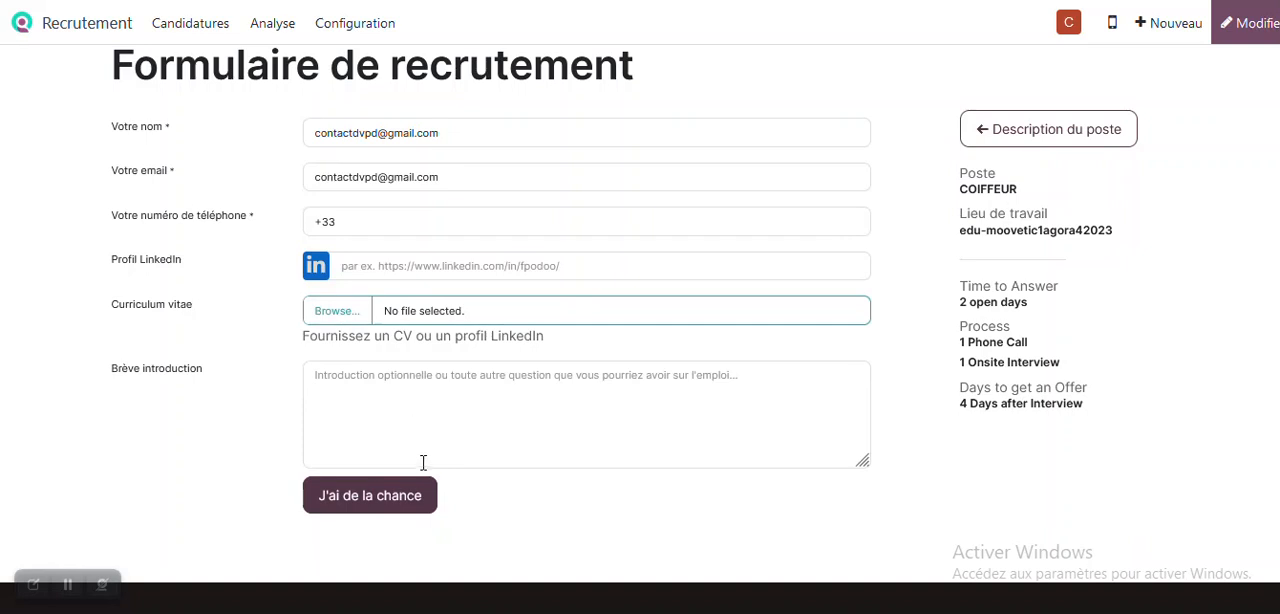
{"action": "left_click", "coordinate": [353, 312]}
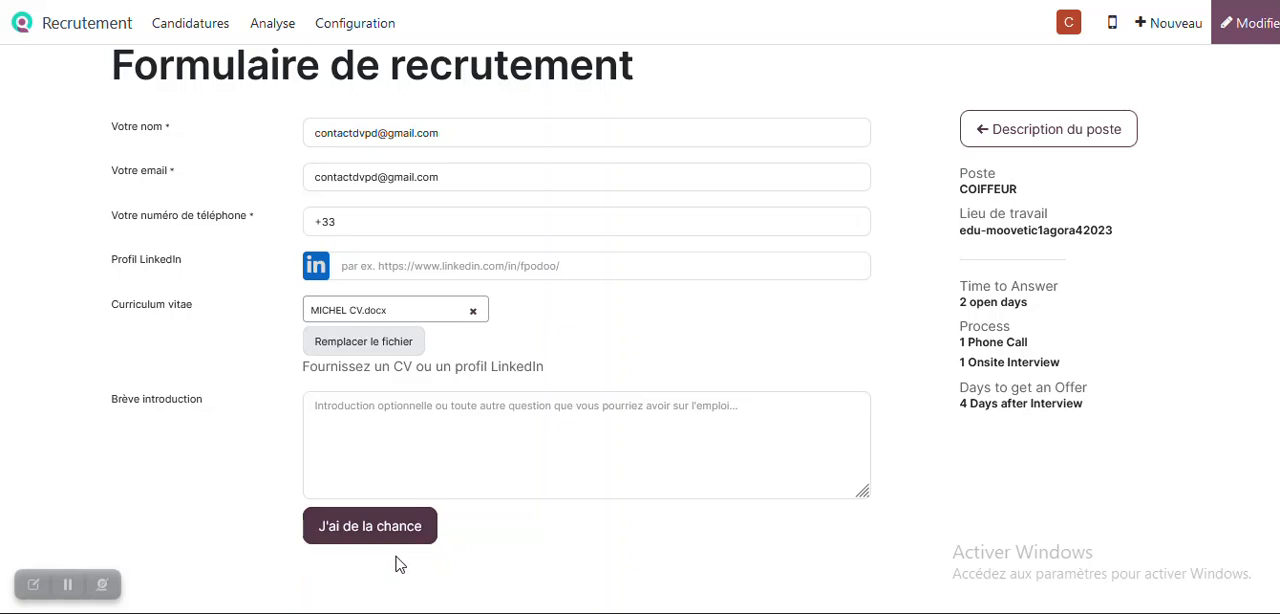
{"action": "left_click", "coordinate": [70, 586]}
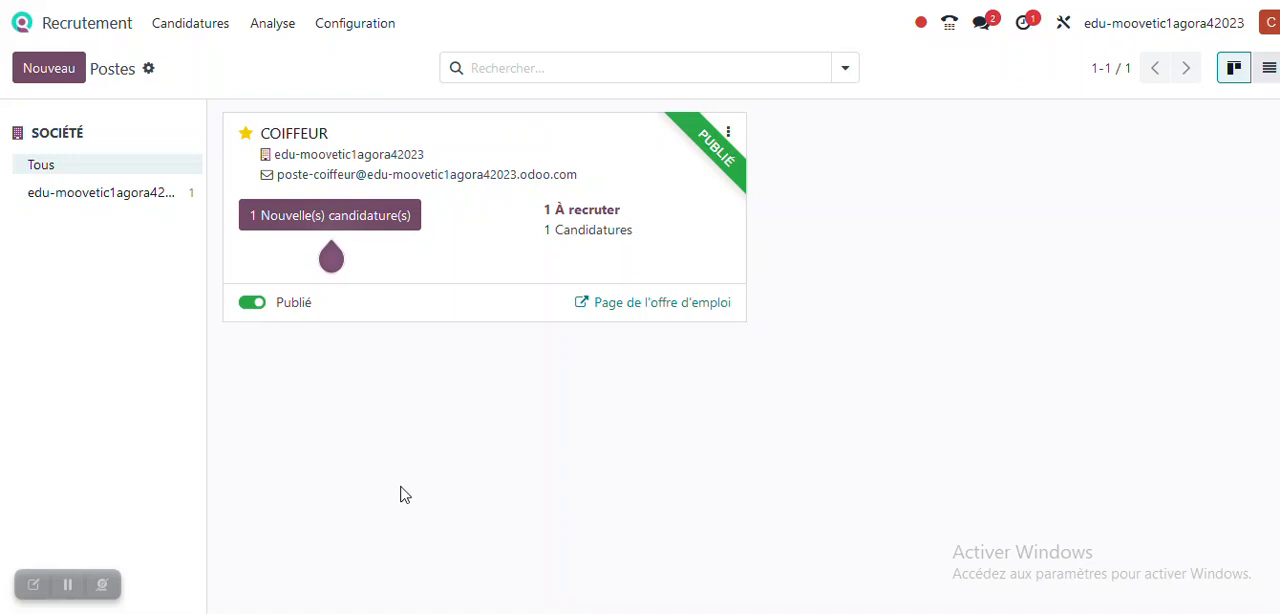
- Open the applications for the COIFFEUR position and move the new candidate from Nouveau to the Premier entretien stage
{"action": "left_click", "coordinate": [590, 232]}
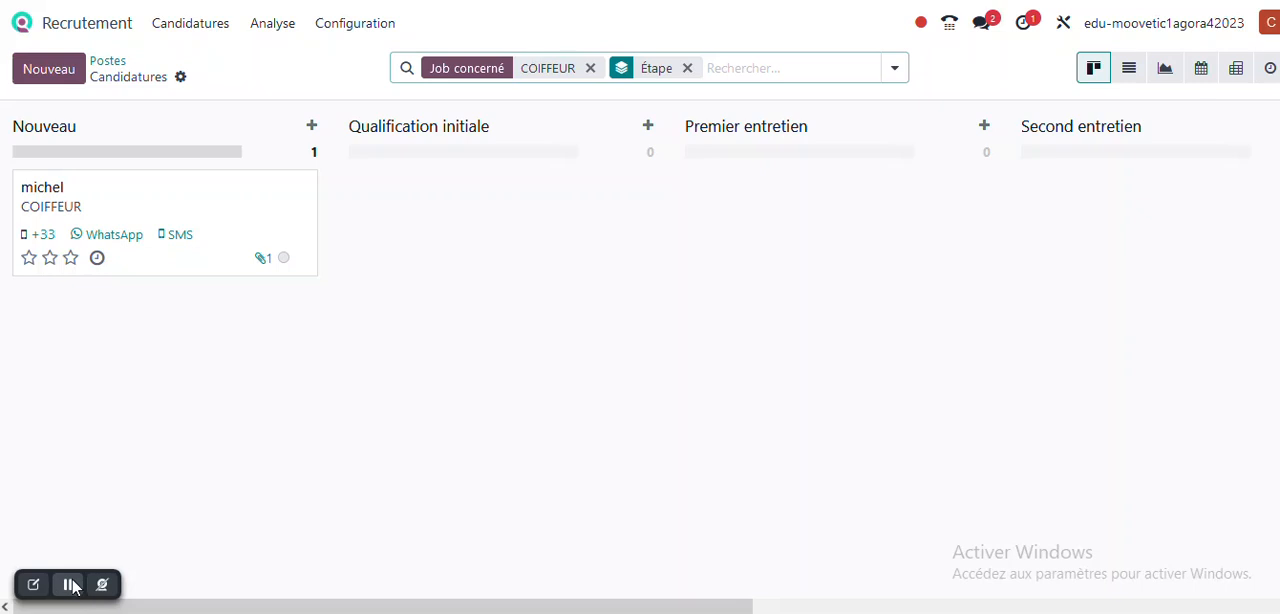
{"action": "left_click_drag", "start_coordinate": [170, 201], "coordinate": [830, 230]}
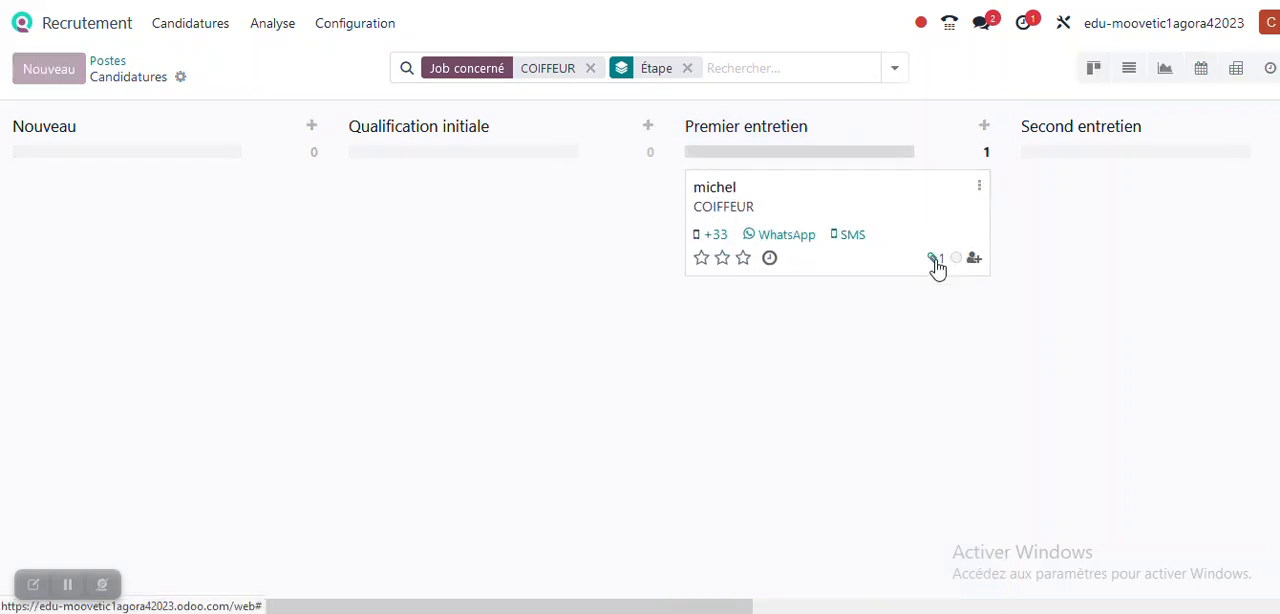
- View the documents attached to the candidate's application, then download and open the CV file
{"action": "left_click", "coordinate": [935, 260]}
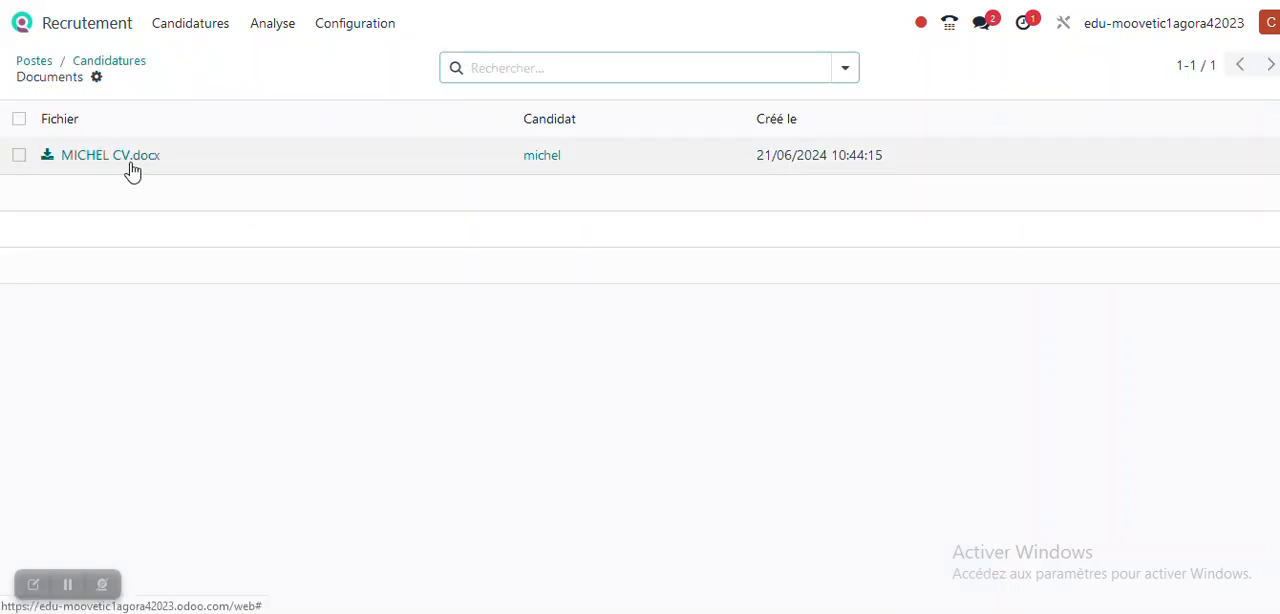
{"action": "left_click", "coordinate": [118, 158]}
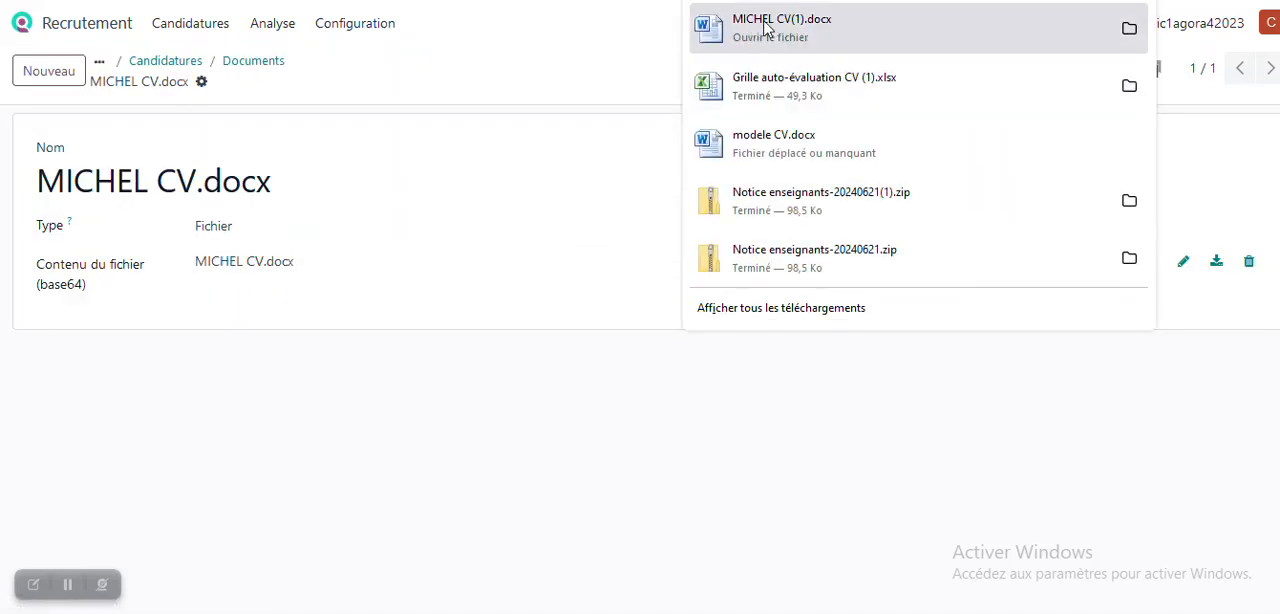
{"action": "left_click", "coordinate": [766, 28]}
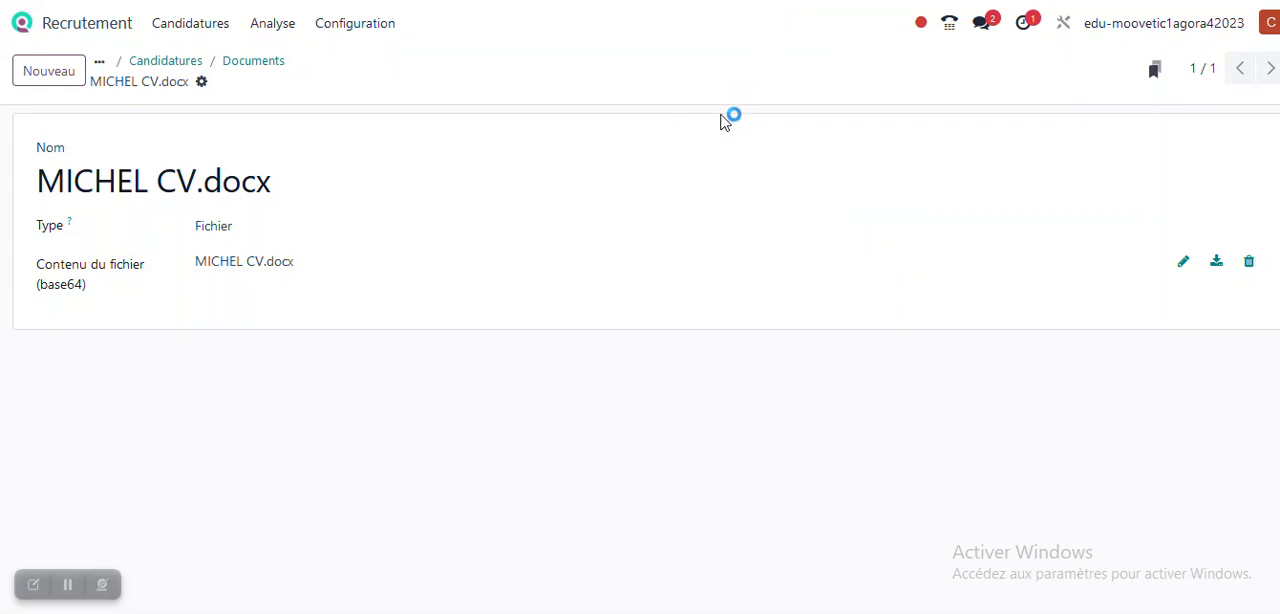